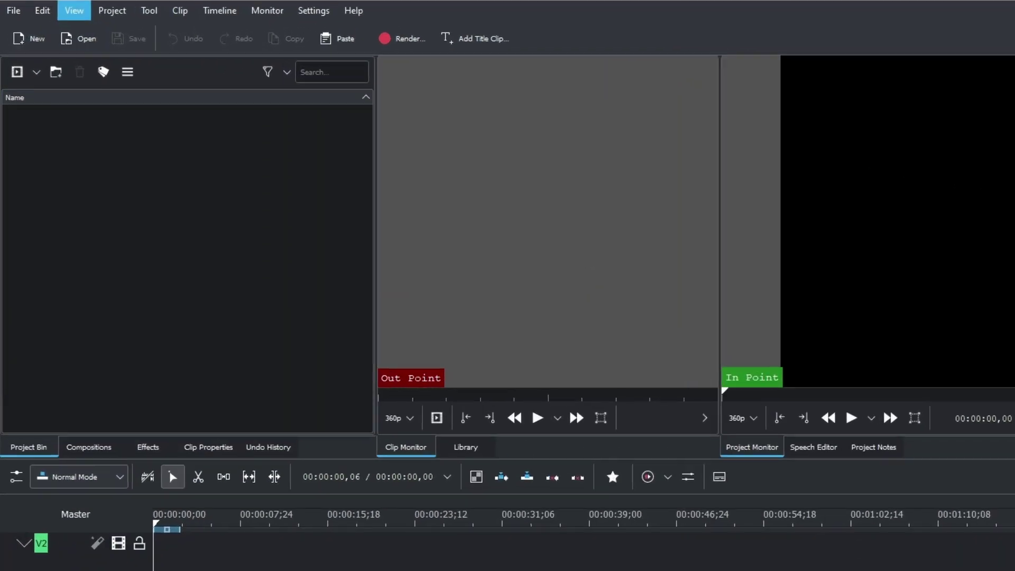
# Show the Media Browser and open its Downloads folder
pyautogui.click(53, 19)
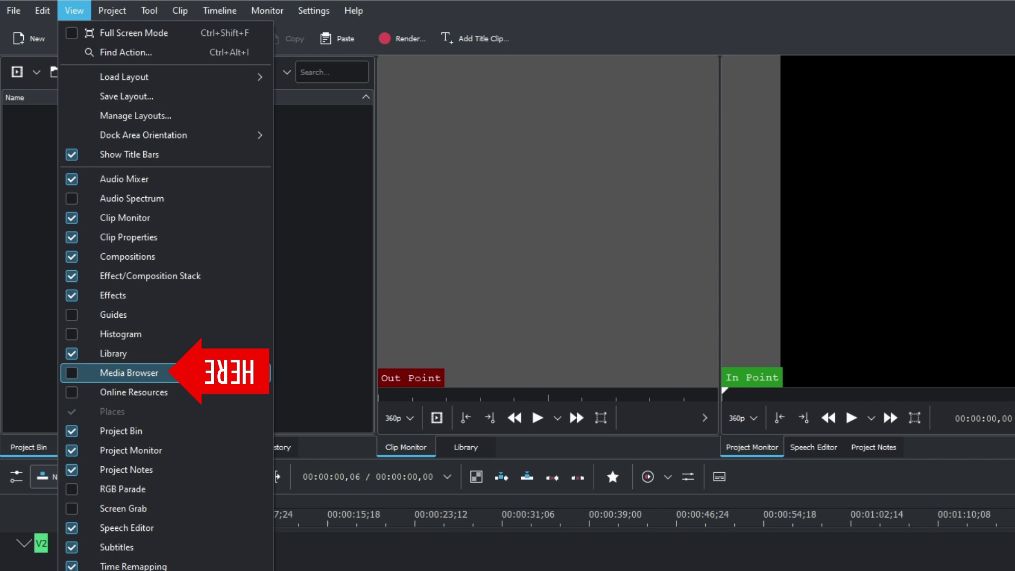
pyautogui.click(129, 372)
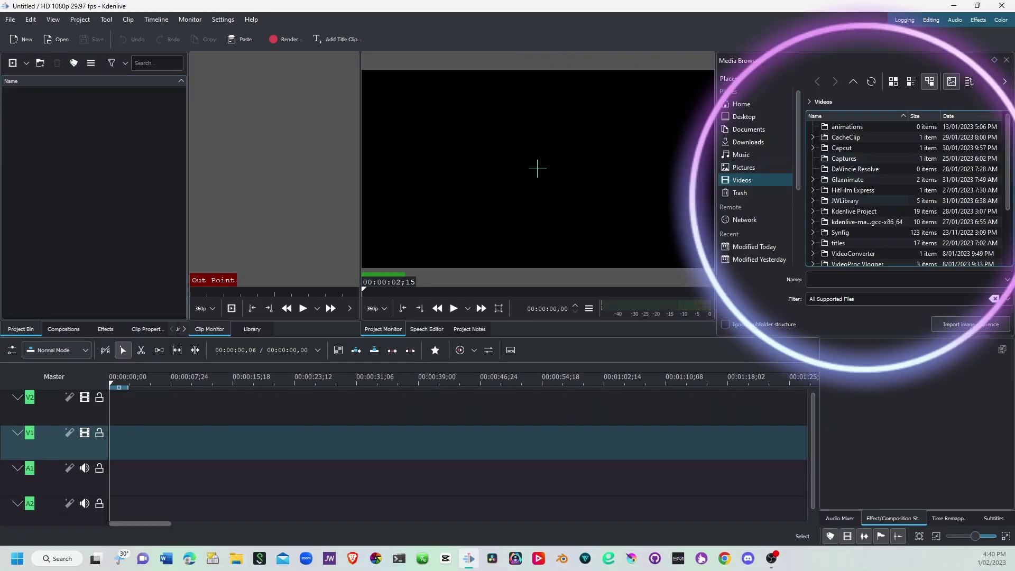
pyautogui.scroll(-3, 867, 201)
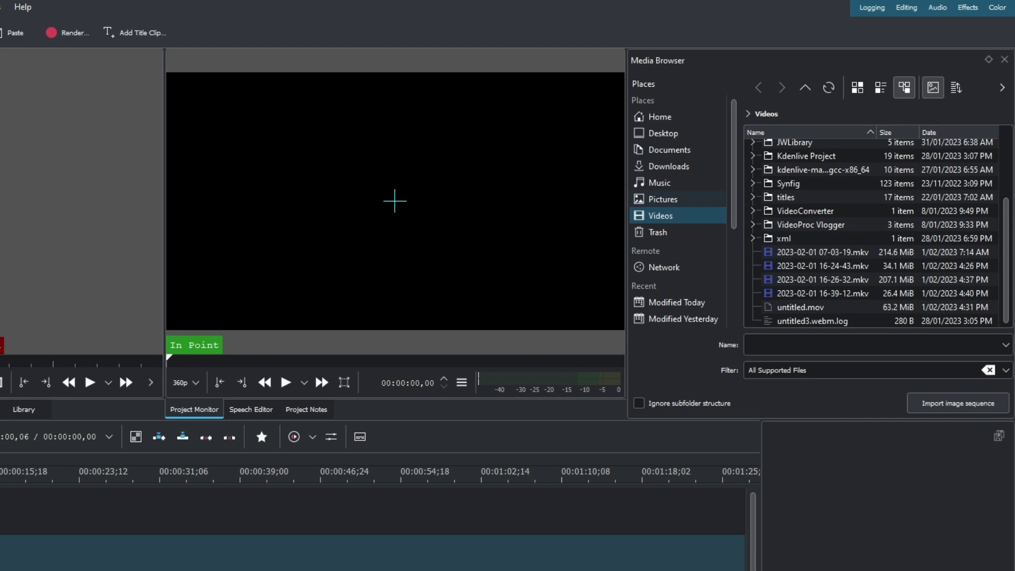
pyautogui.click(748, 142)
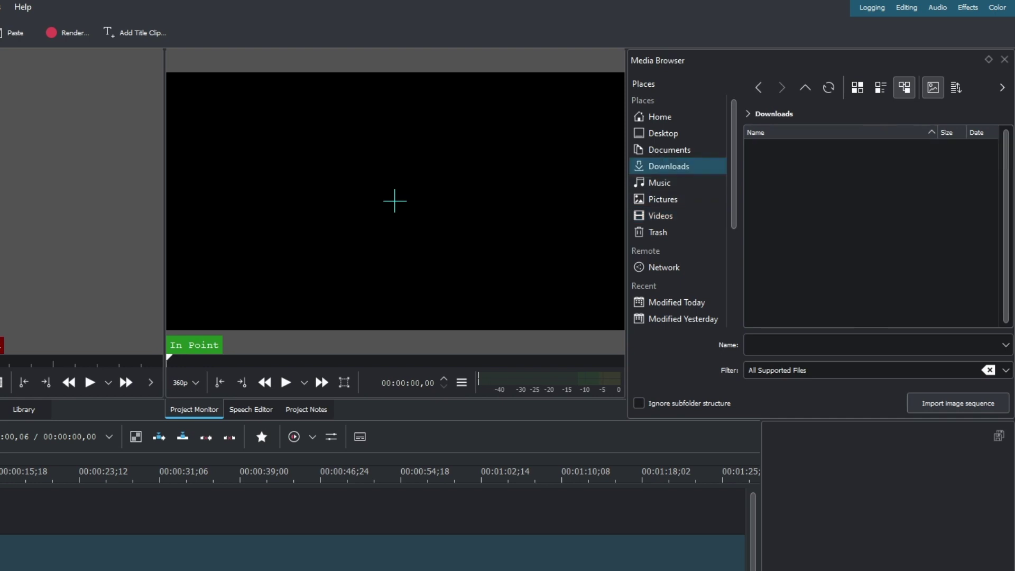
# Import Pexels Videos 1778068.mp4 and Pexels Videos 1779335.mp4 from the Downloads folder into the project bin
pyautogui.scroll(-5, 819, 267)
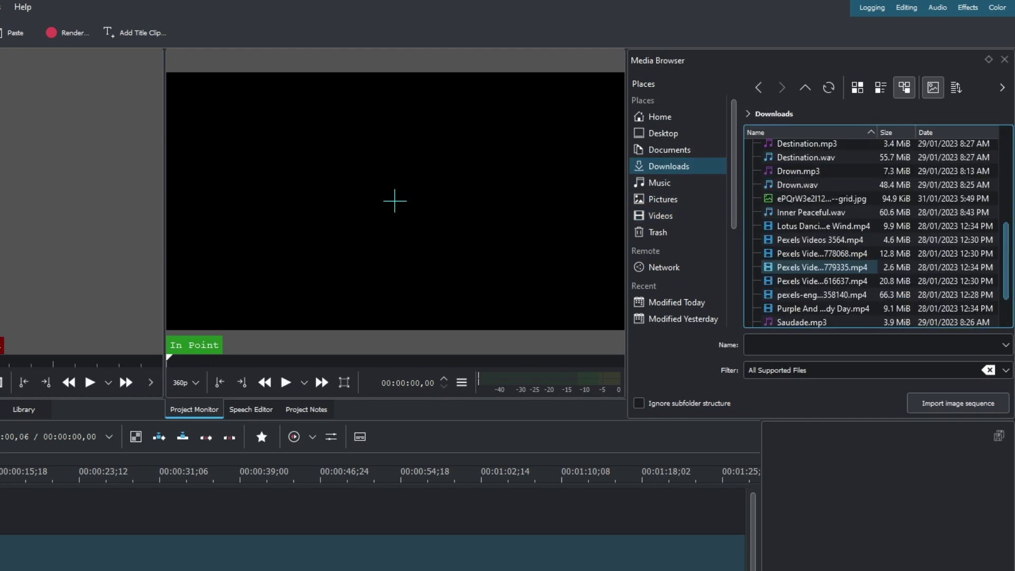
pyautogui.click(822, 254)
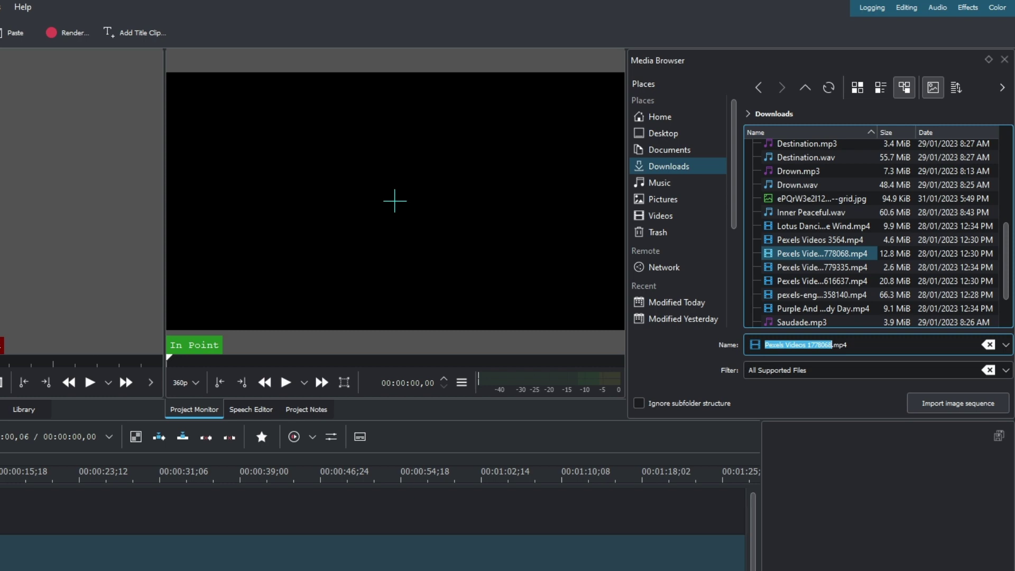
pyautogui.click(821, 254)
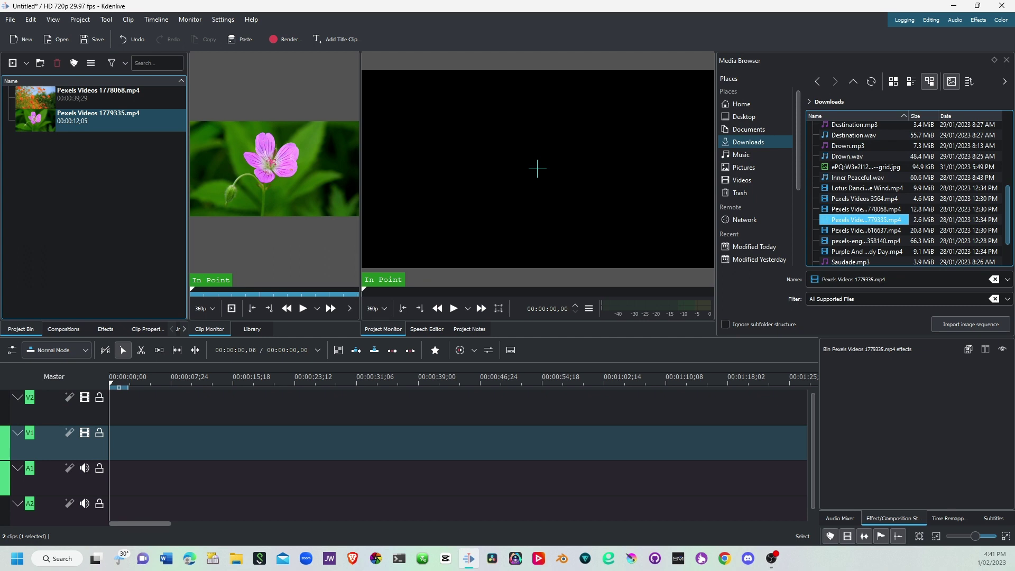
# Place Pexels Videos 1779335.mp4 at the start of track V1 and move the playhead to 00:00:01,12
pyautogui.moveTo(79, 119); pyautogui.dragTo(112, 443)
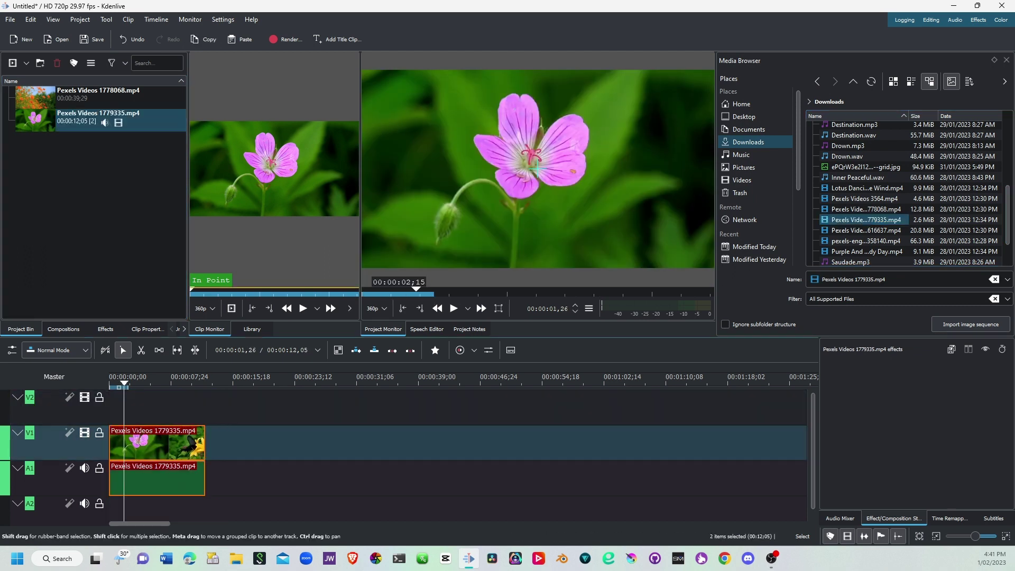
pyautogui.moveTo(416, 291); pyautogui.dragTo(402, 291)
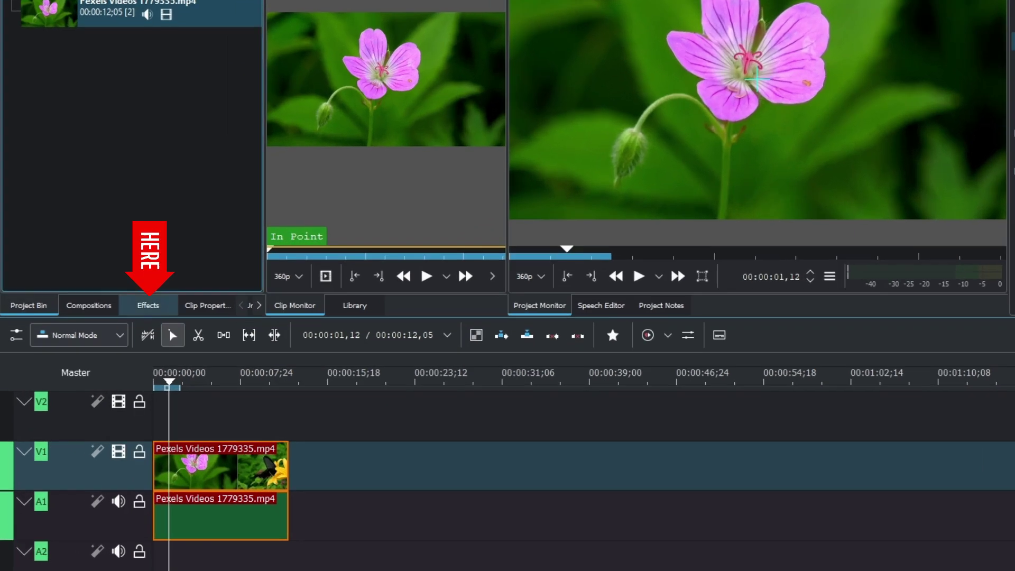
# Apply the Rotoscoping (Mask) effect to the flower clip on V1 and turn on the project monitor's edit mode at 00:00:01,06
pyautogui.click(106, 329)
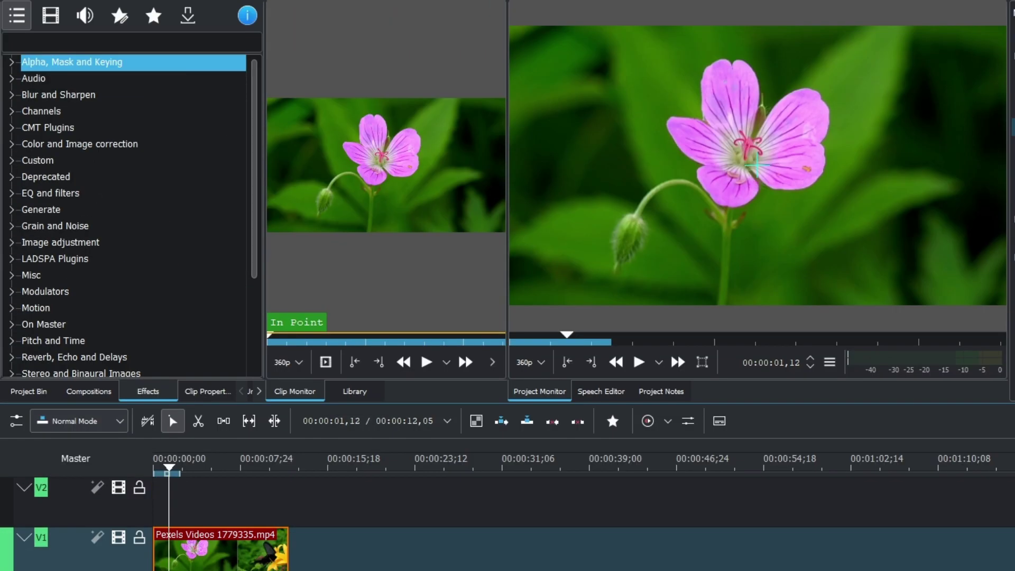
pyautogui.click(71, 62)
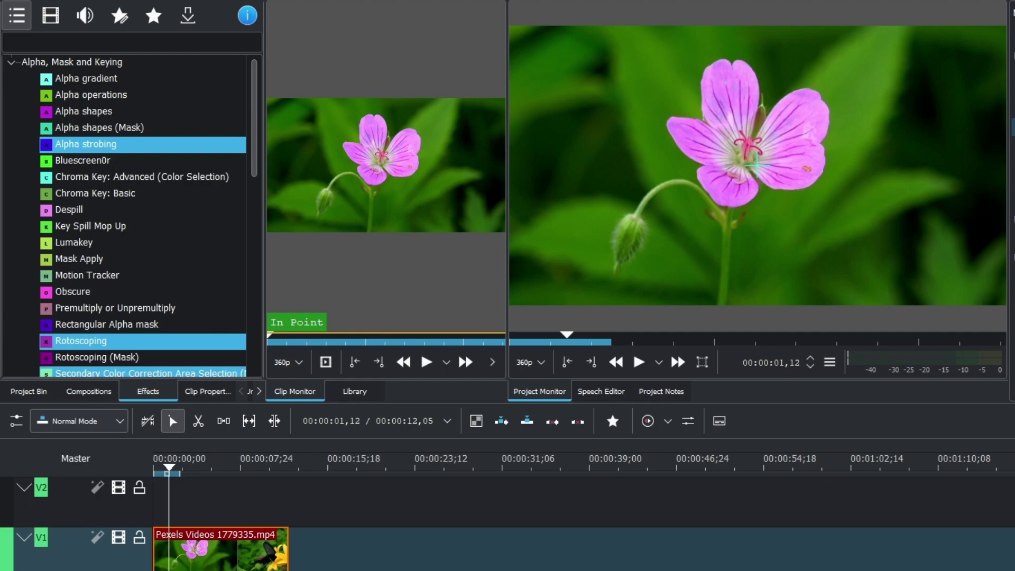
pyautogui.moveTo(97, 358); pyautogui.dragTo(222, 552)
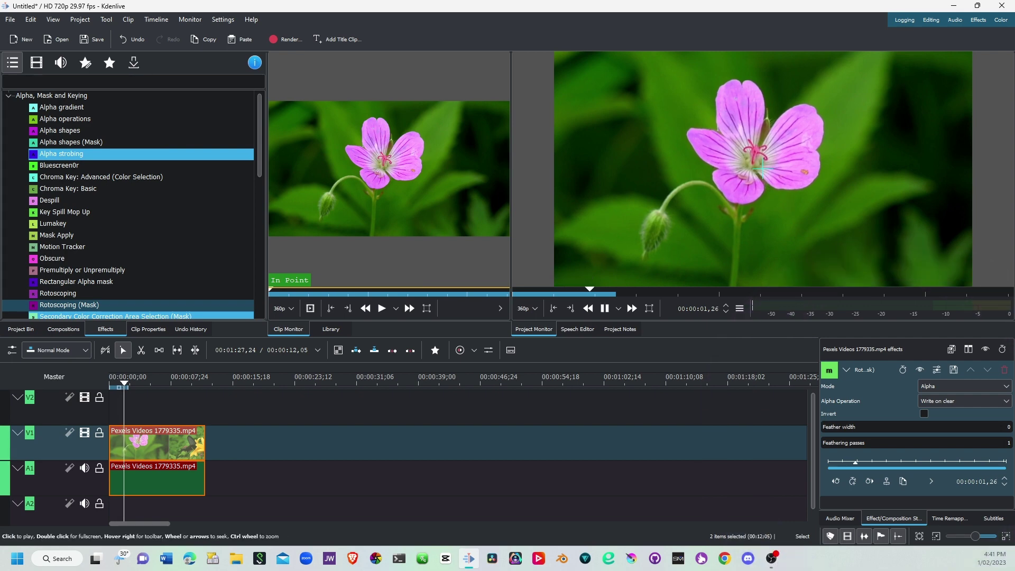
pyautogui.click(119, 383)
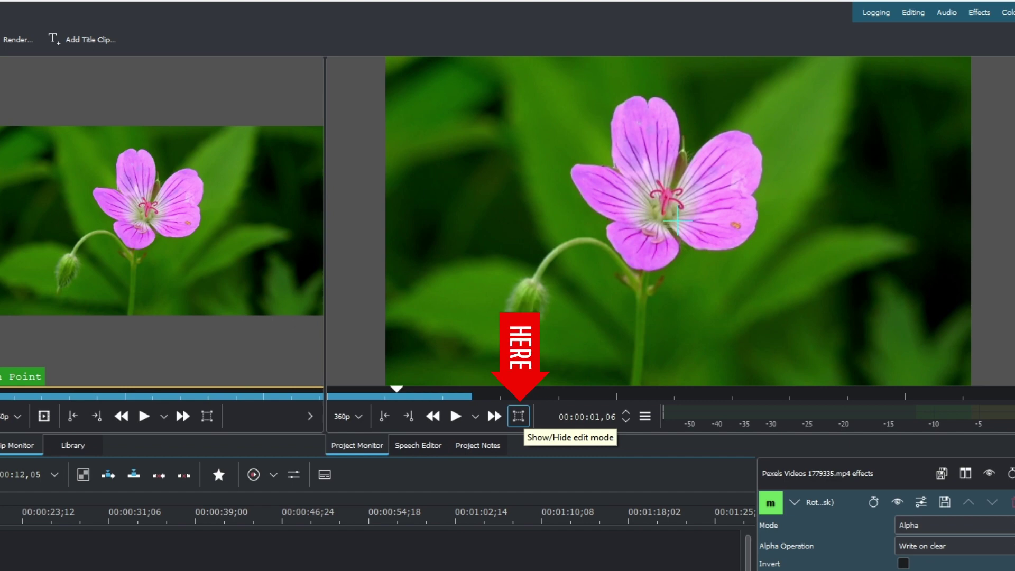
pyautogui.click(518, 416)
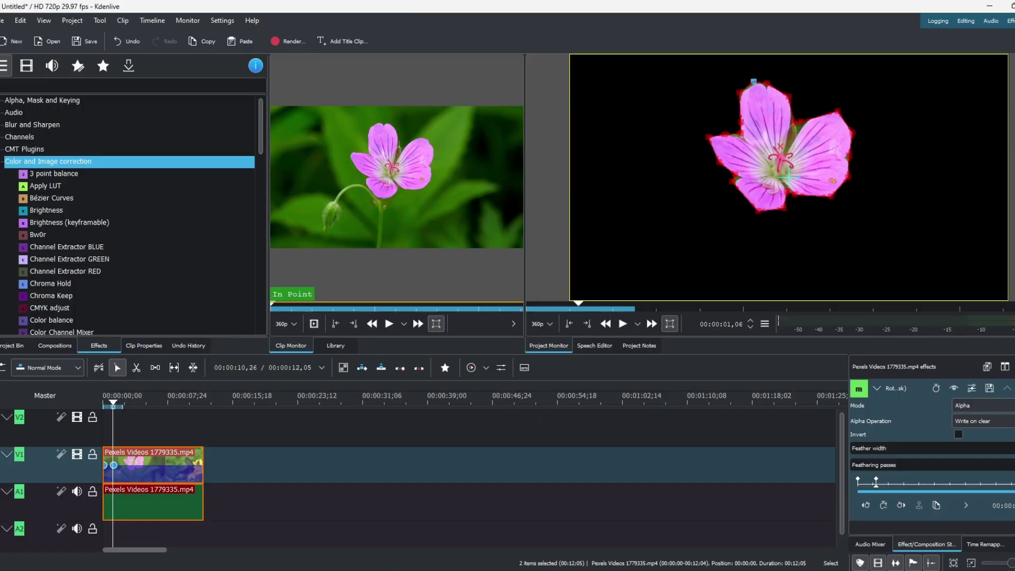
# Add the CMYK adjust and Mask Apply effects to the flower clip after the rotoscoping mask
pyautogui.click(54, 173)
pyautogui.click(50, 308)
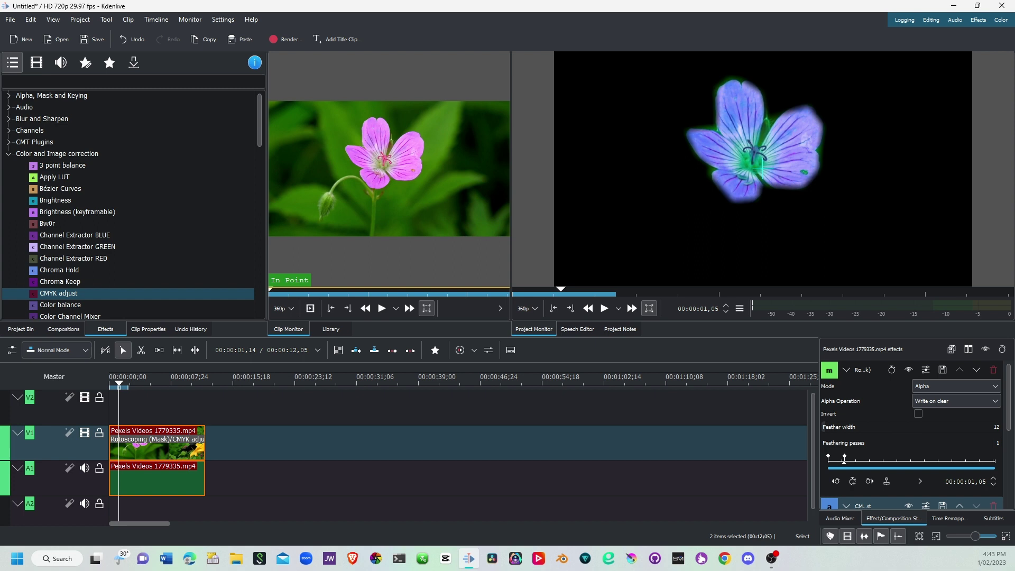
pyautogui.click(8, 95)
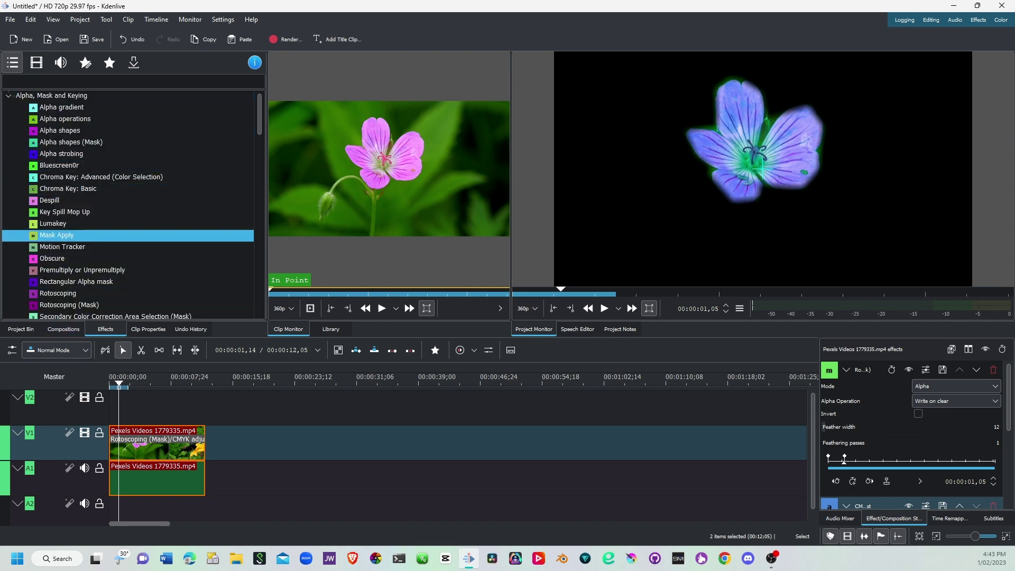
pyautogui.moveTo(56, 235); pyautogui.dragTo(153, 443)
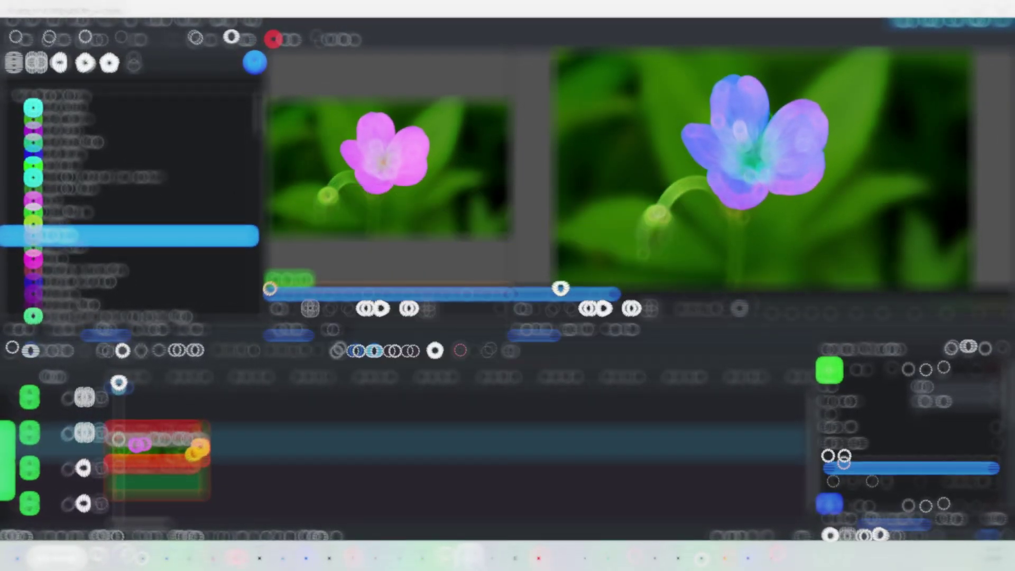
# Open the project rendering settings and choose the Lossless/HQ preset H.264 (libx264+aac)
pyautogui.hotkey('ctrl', 'Return')
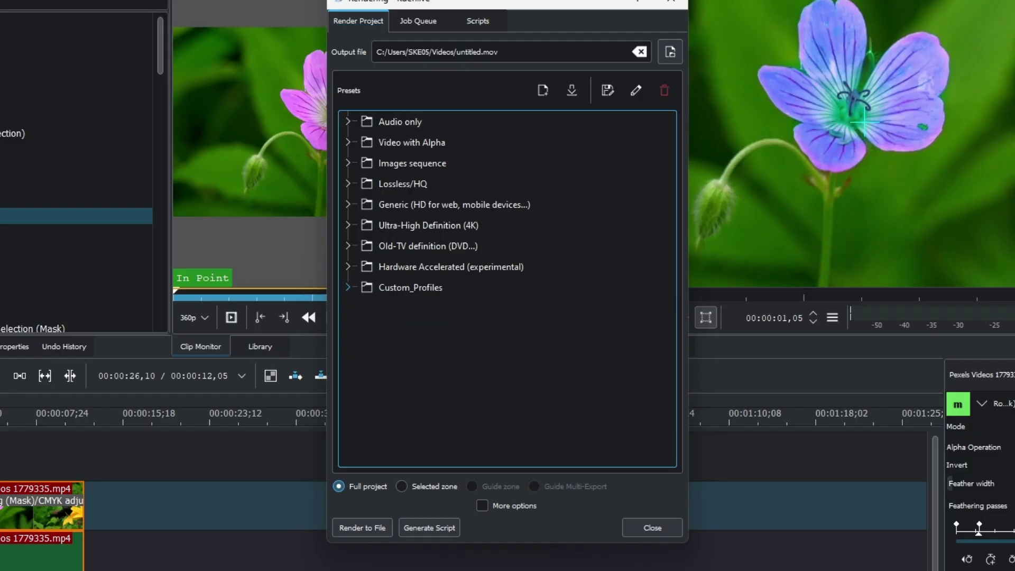
pyautogui.click(347, 184)
pyautogui.click(416, 217)
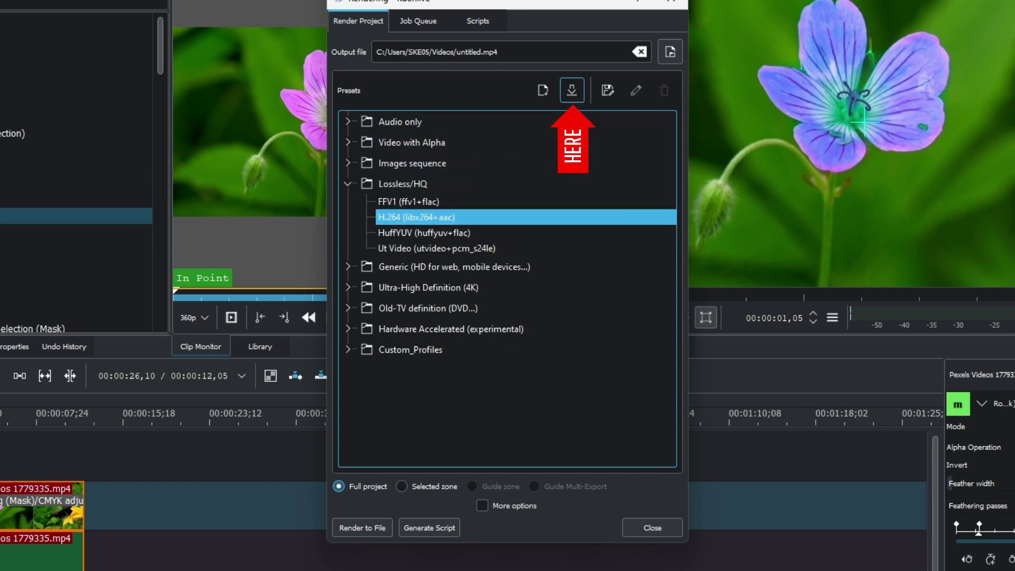
# Look through the downloadable Kdenlive render profiles, close that window and list the Custom_Profiles presets
pyautogui.click(571, 91)
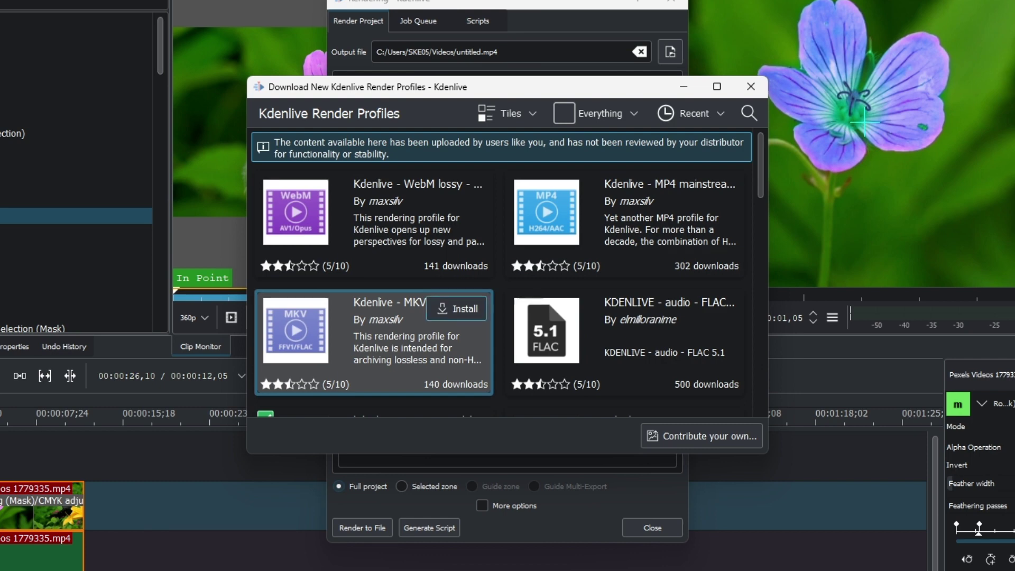
pyautogui.click(751, 86)
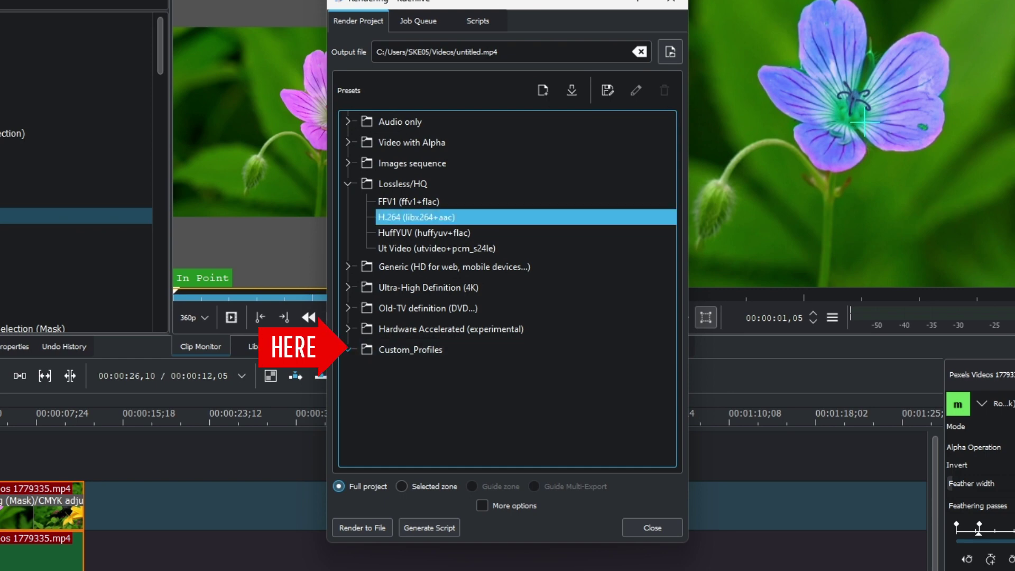
pyautogui.click(348, 349)
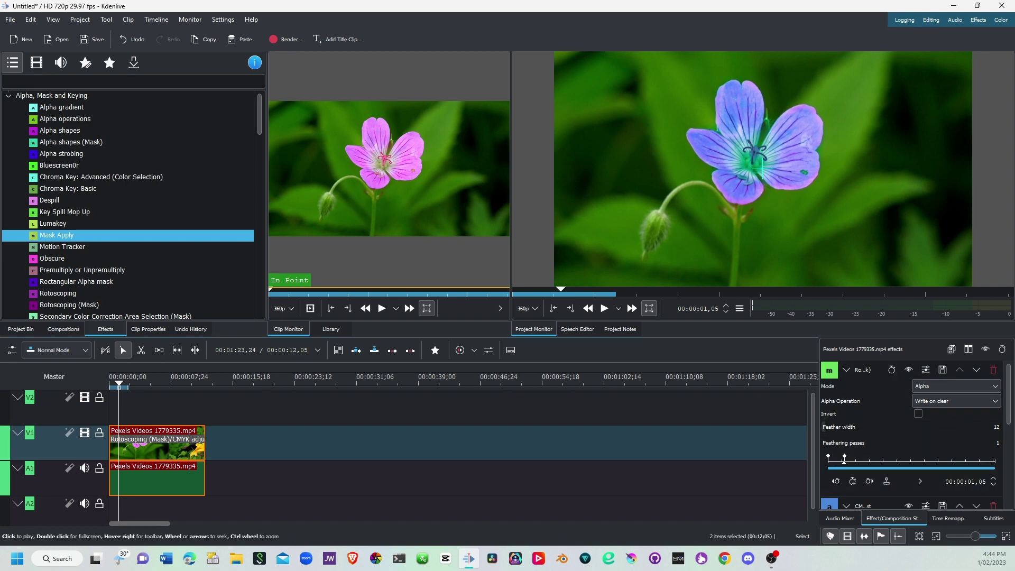
# Delete the CMYK adjust and Mask Apply effects from the flower clip
pyautogui.scroll(-2, 909, 433)
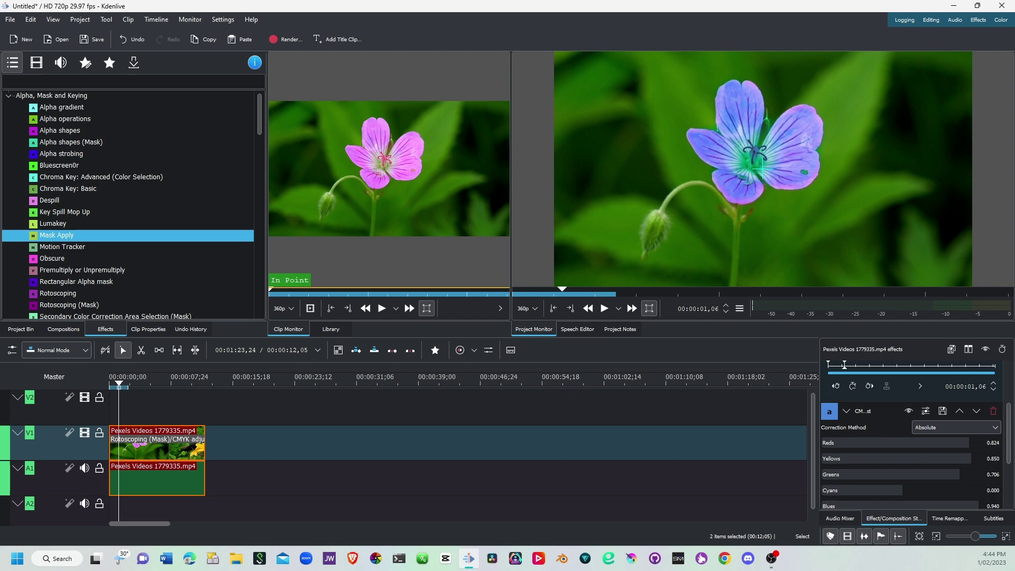
pyautogui.click(993, 411)
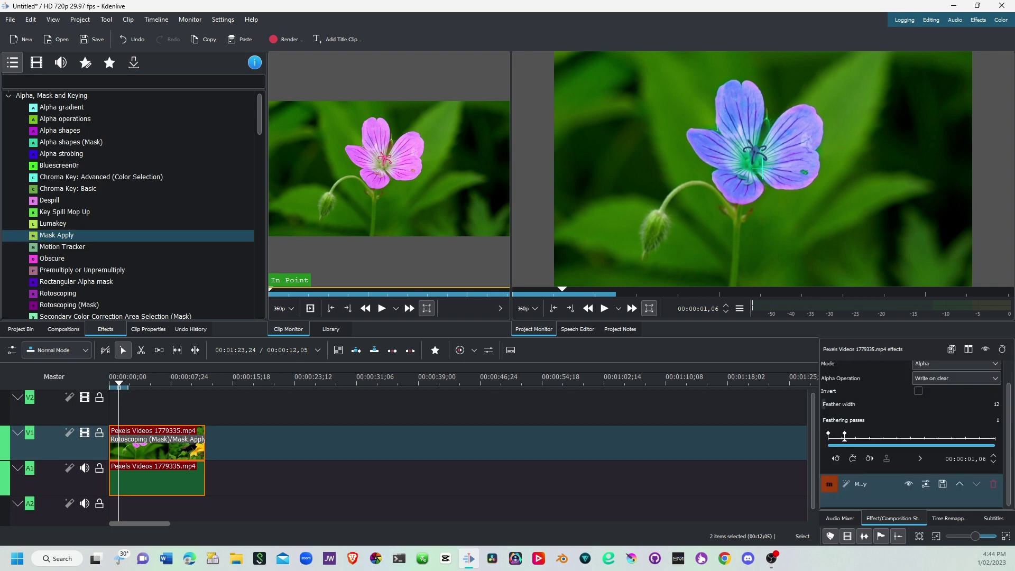
pyautogui.click(993, 484)
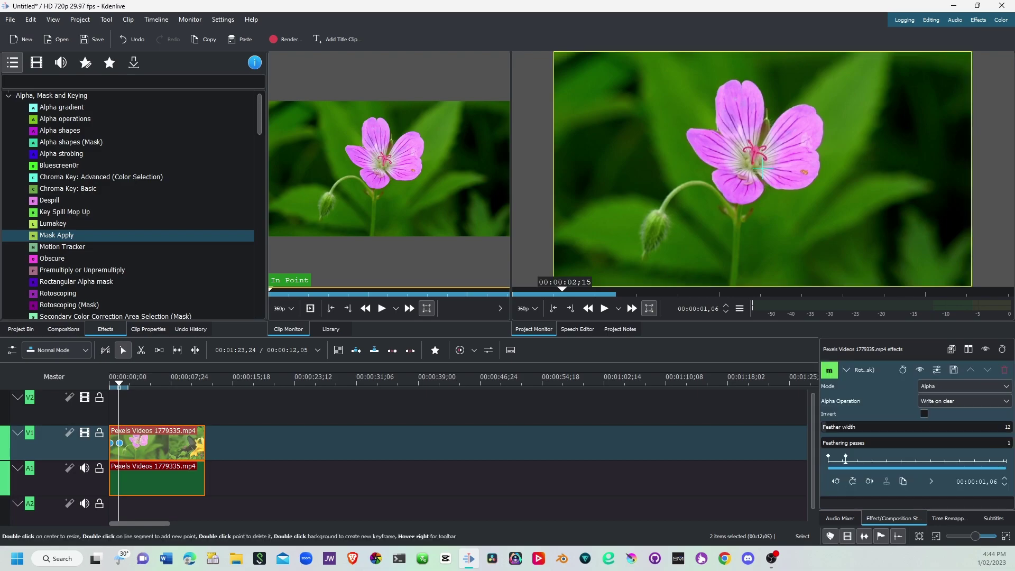
# Reopen the rendering settings, collapse the Lossless/HQ group and expand the Video with Alpha presets
pyautogui.hotkey('ctrl', 'Return')
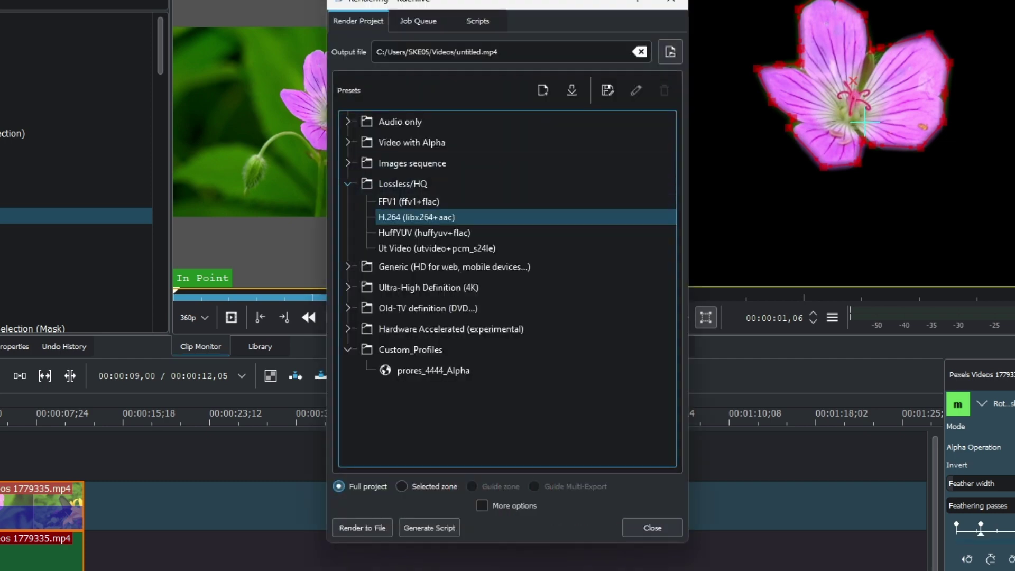
pyautogui.click(347, 183)
pyautogui.click(411, 143)
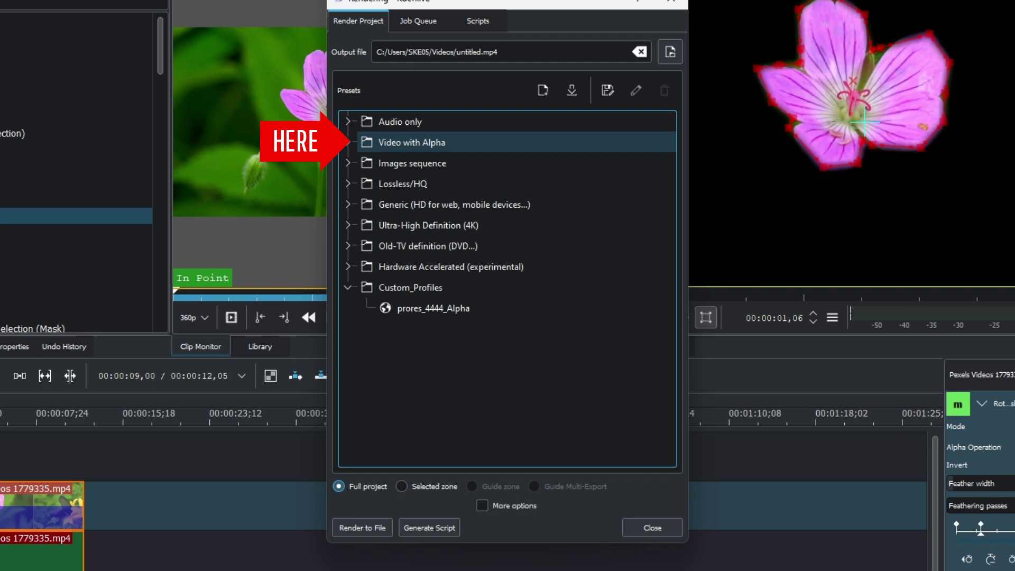
pyautogui.click(348, 142)
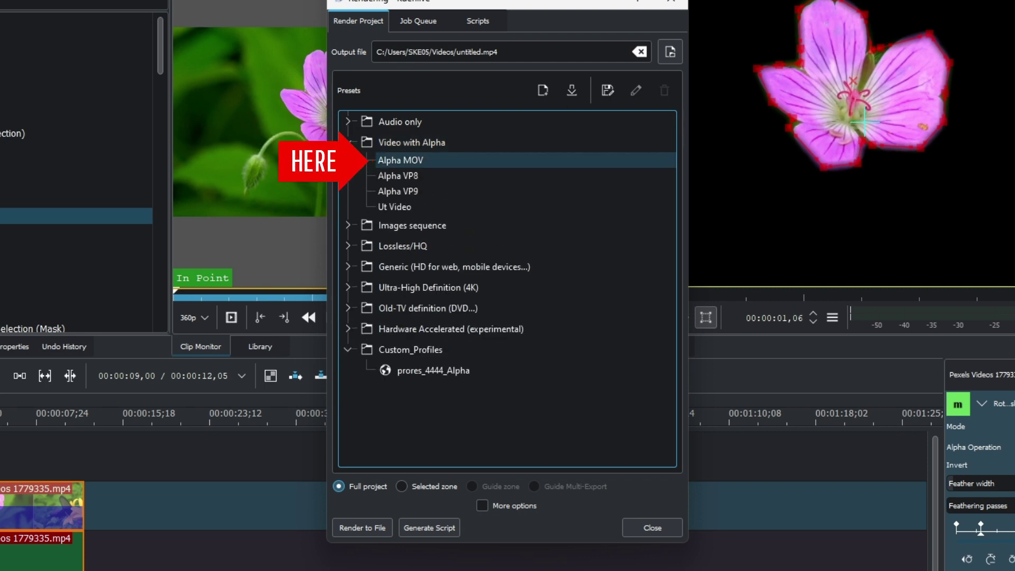
# Review the Video with Alpha presets and the custom profiles for transparency-capable render formats
pyautogui.press('Down')
pyautogui.press('Down')
pyautogui.press('Up')
pyautogui.press('Down')
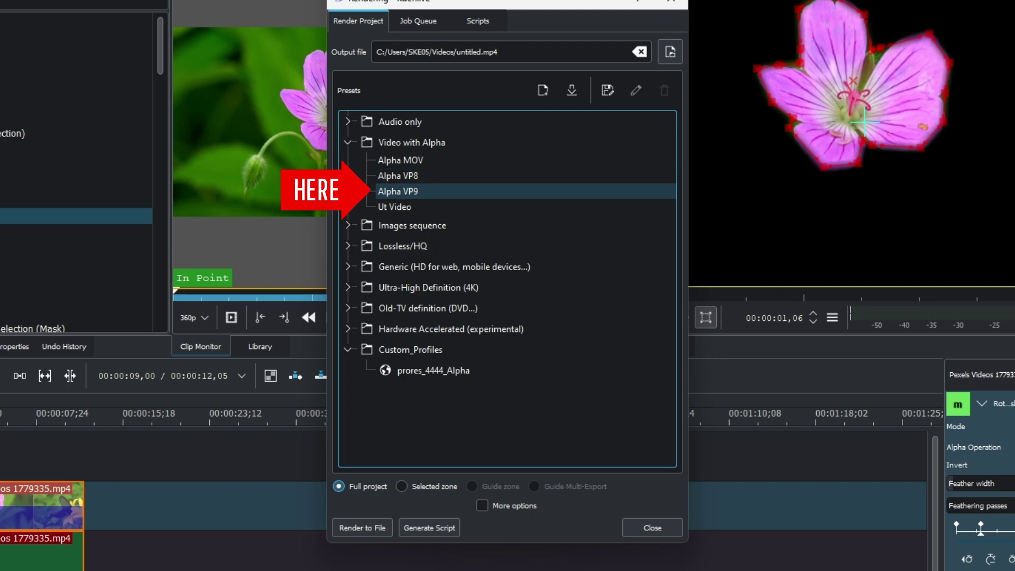
pyautogui.press('Down')
pyautogui.press('Down')
pyautogui.press('Down')
pyautogui.press('Down')
pyautogui.press('Down')
pyautogui.press('Down')
pyautogui.press('Down')
pyautogui.press('Down')
pyautogui.press('Down')
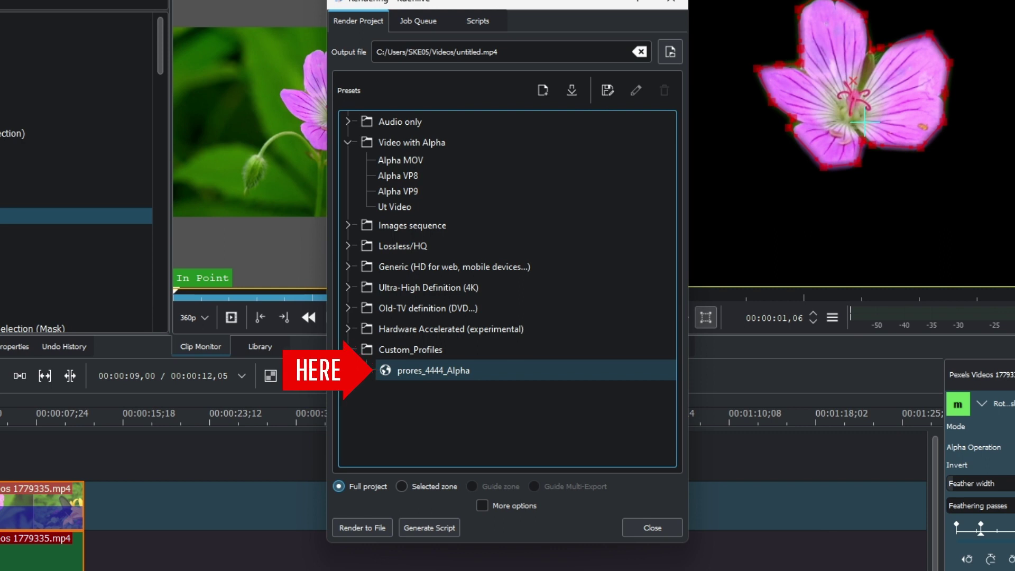
# Render the full project to untitled.mov with the prores_4444_Alpha profile, and close the rendering window
pyautogui.click(433, 371)
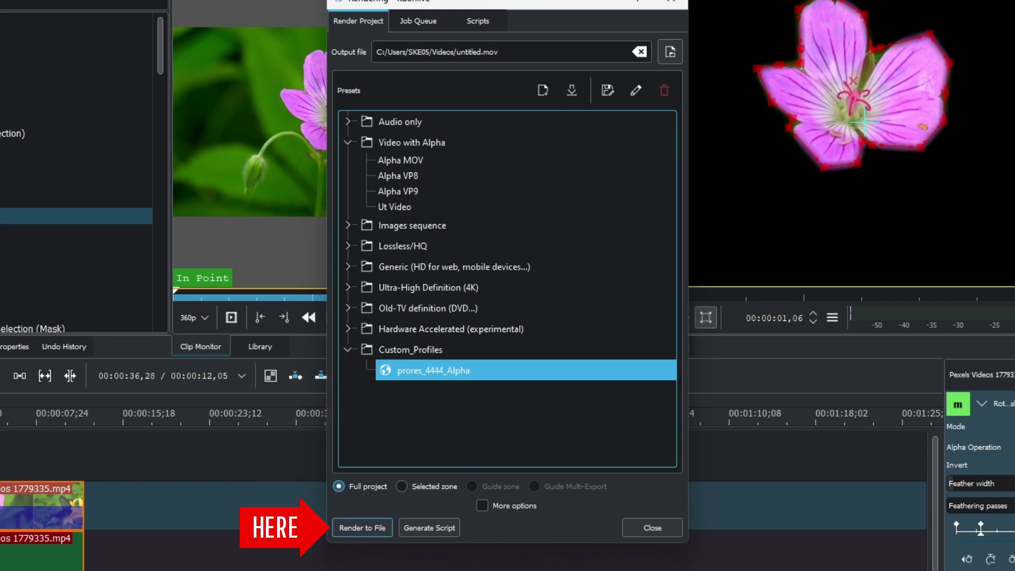
pyautogui.click(363, 528)
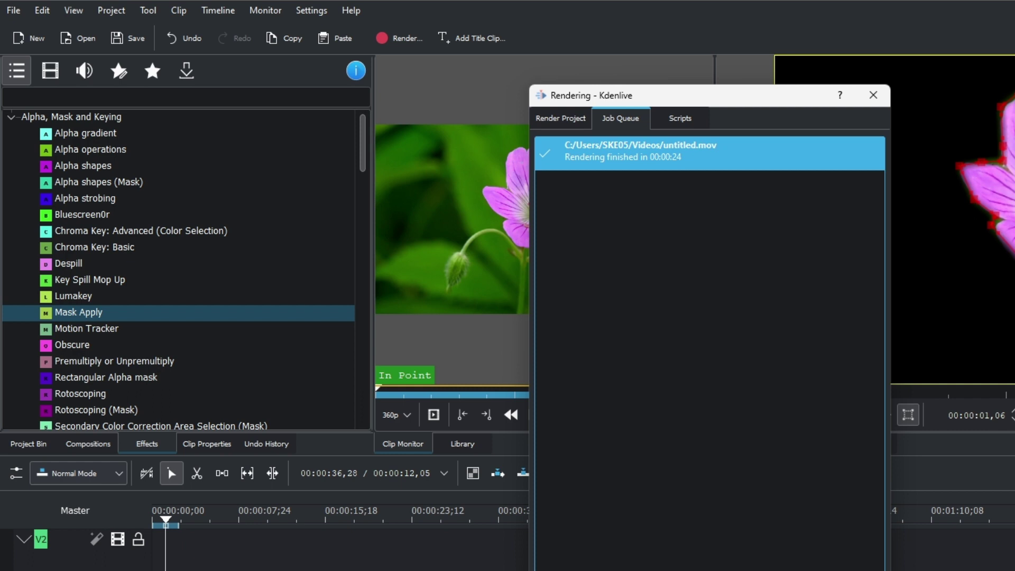
pyautogui.press('Escape')
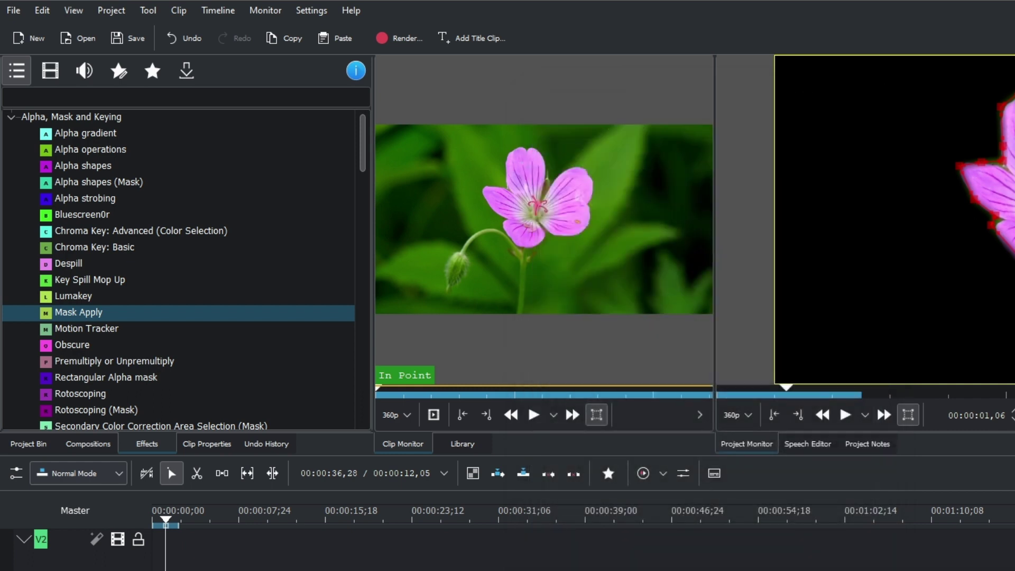
# Show the Project Bin and turn on the Media Browser
pyautogui.click(29, 445)
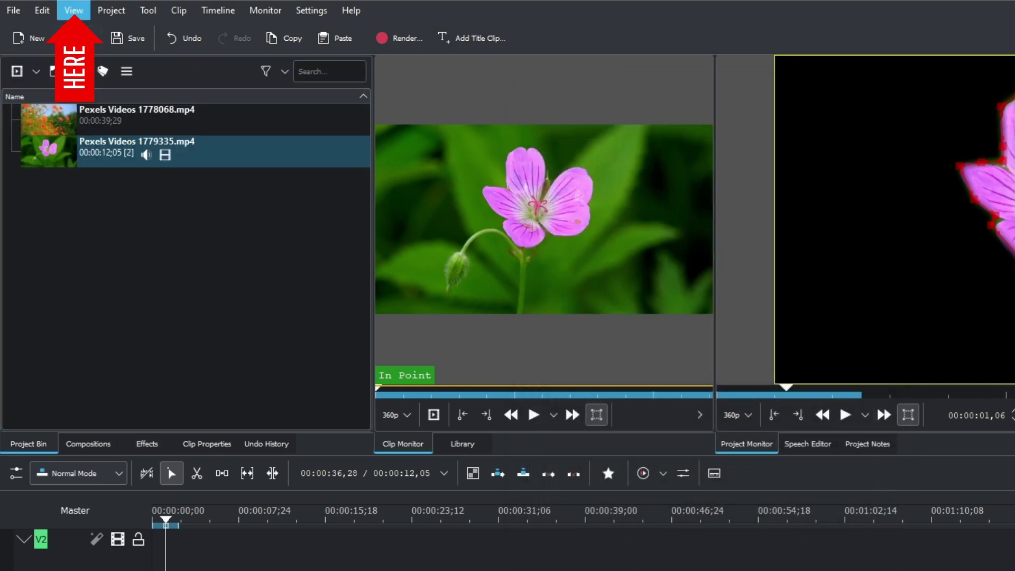
pyautogui.click(74, 10)
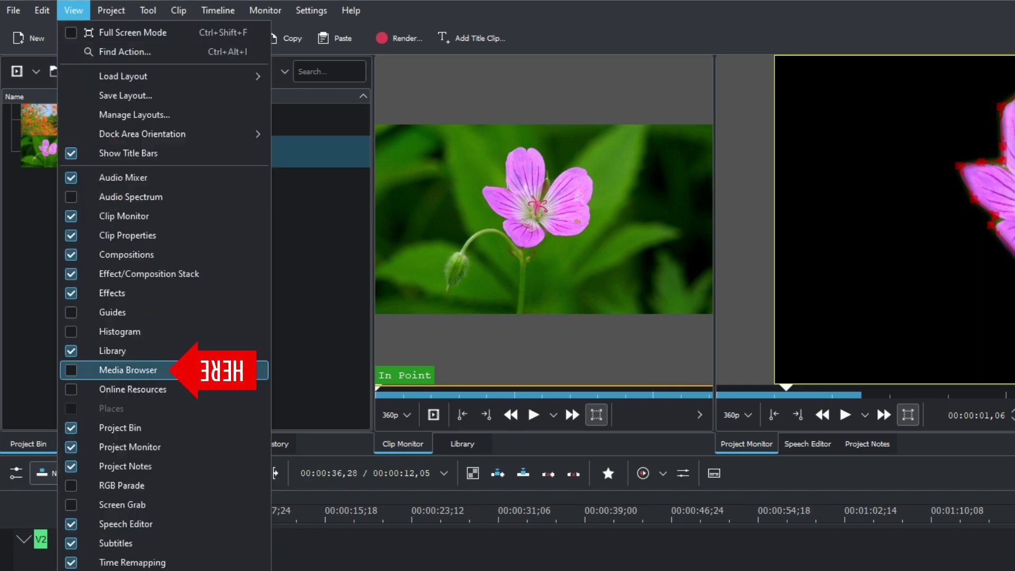
pyautogui.click(128, 370)
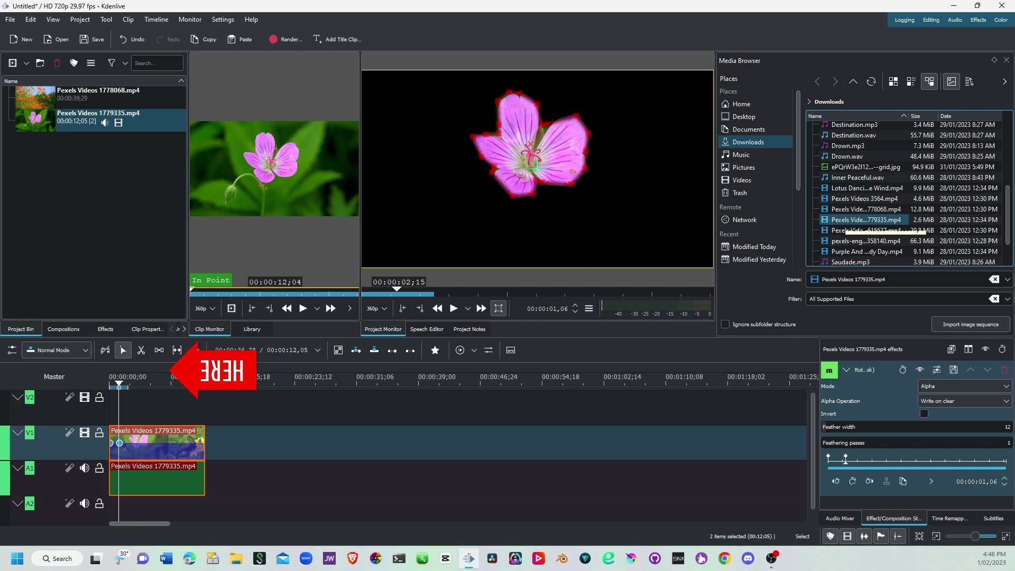
# Import untitled.mov from the Videos folder into the project through the Media Browser
pyautogui.click(742, 181)
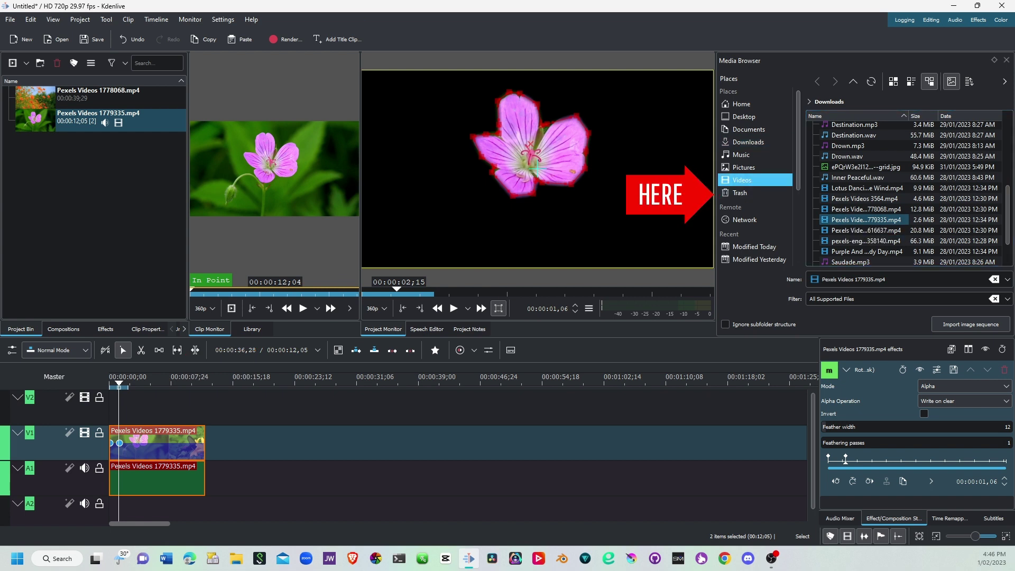
pyautogui.click(846, 251)
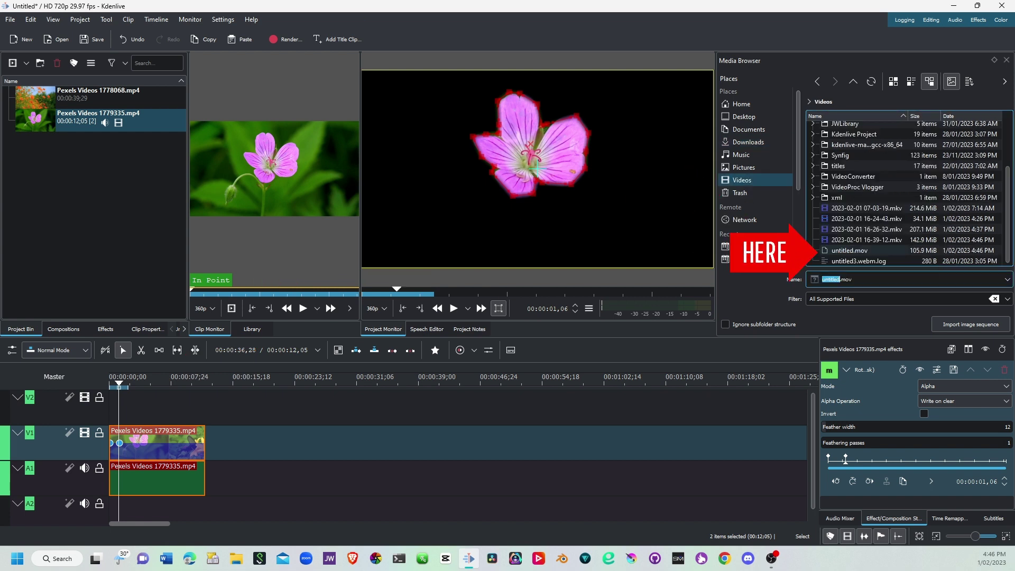
pyautogui.click(850, 251)
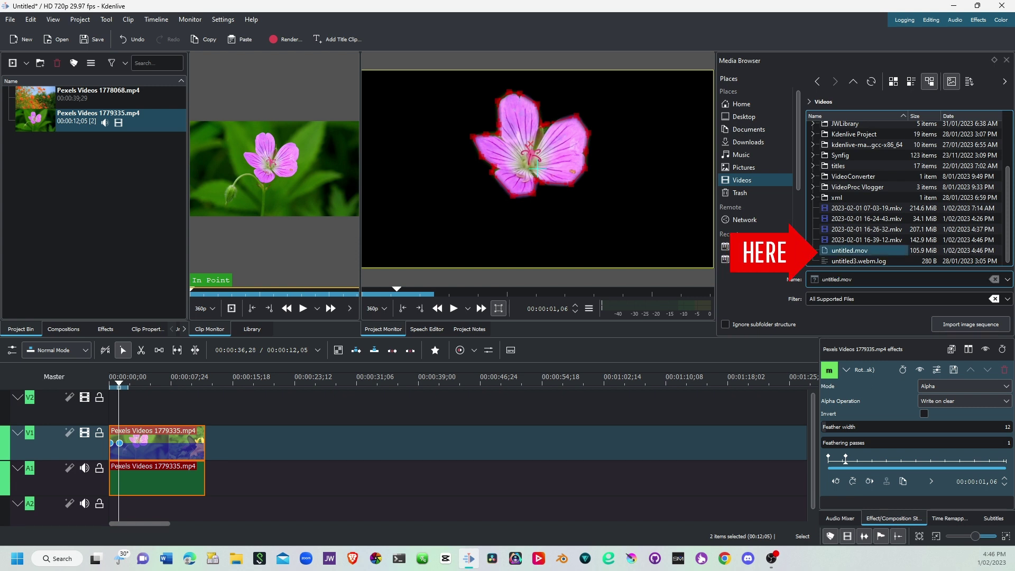
pyautogui.doubleClick(850, 250)
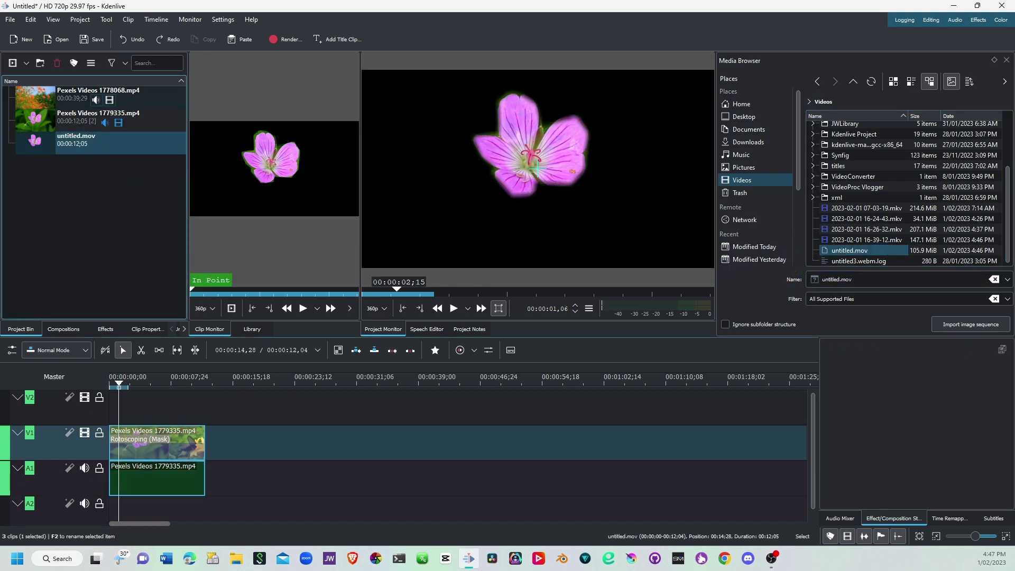
# Place Pexels Videos 1778068.mp4 on track V1 after the masked flower clip, and untitled.mov on the track above it
pyautogui.click(90, 95)
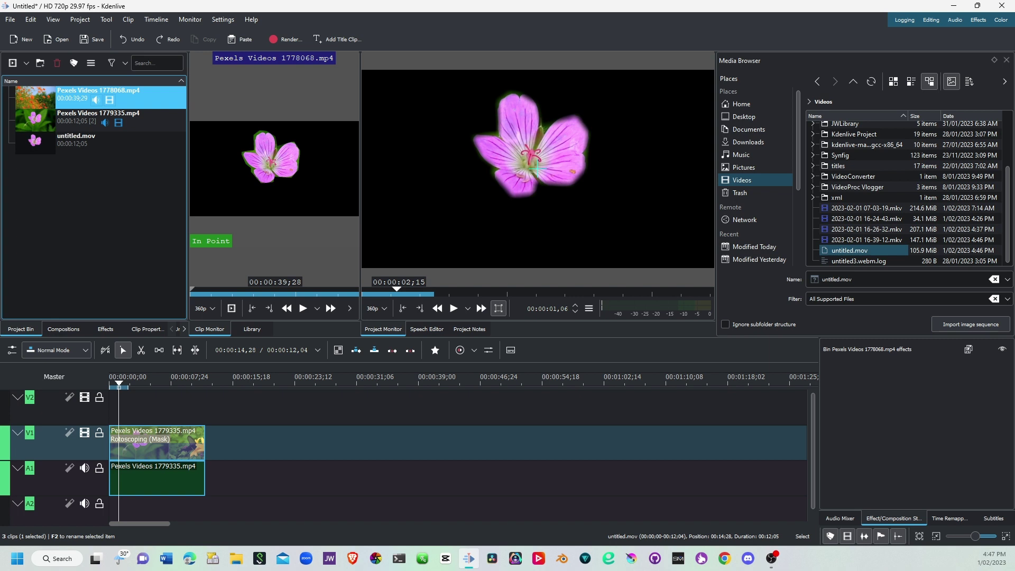
pyautogui.moveTo(109, 99); pyautogui.dragTo(217, 443)
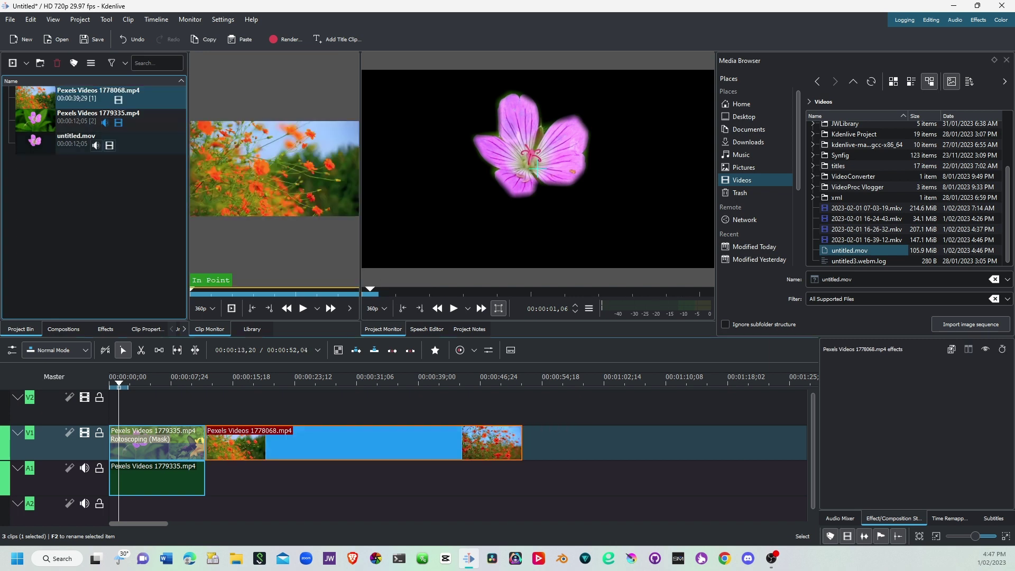
pyautogui.click(84, 141)
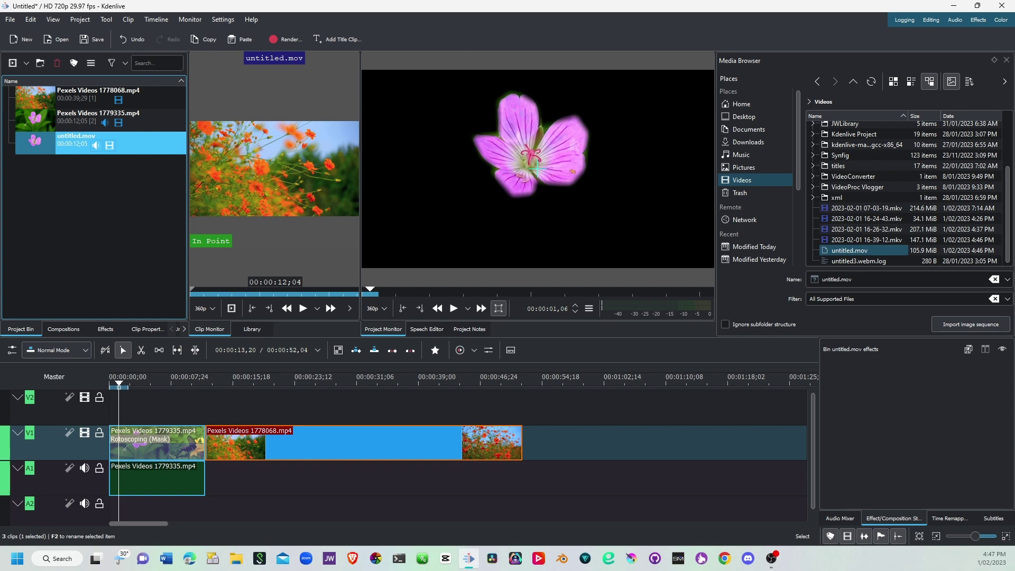
pyautogui.moveTo(98, 140); pyautogui.dragTo(264, 384)
pyautogui.click(536, 189)
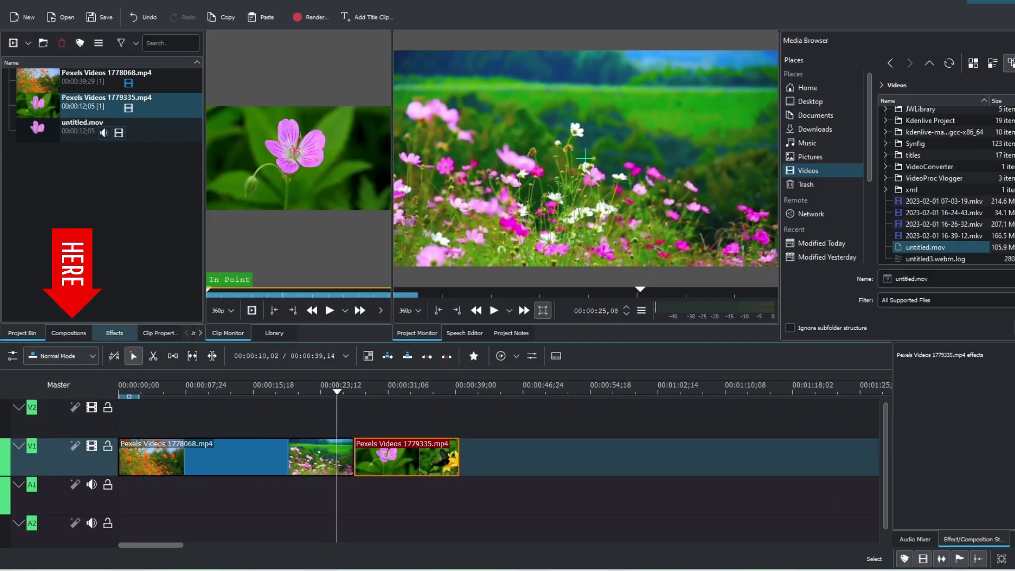
# Add a Dissolve composition at the cut between Pexels Videos 1778068.mp4 and Pexels Videos 1779335.mp4 on track V1
pyautogui.click(69, 333)
pyautogui.click(52, 282)
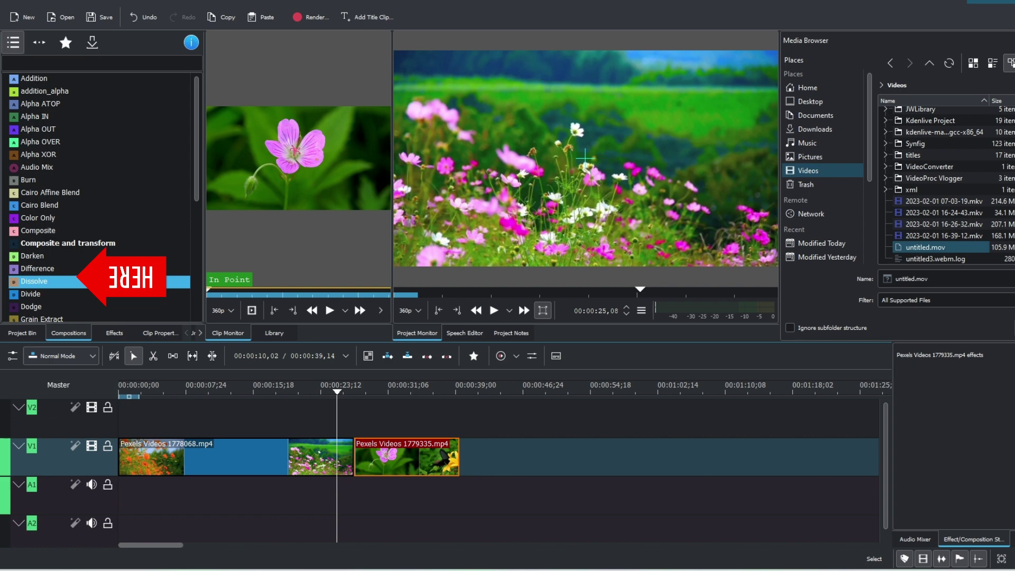
pyautogui.moveTo(42, 281); pyautogui.dragTo(357, 456)
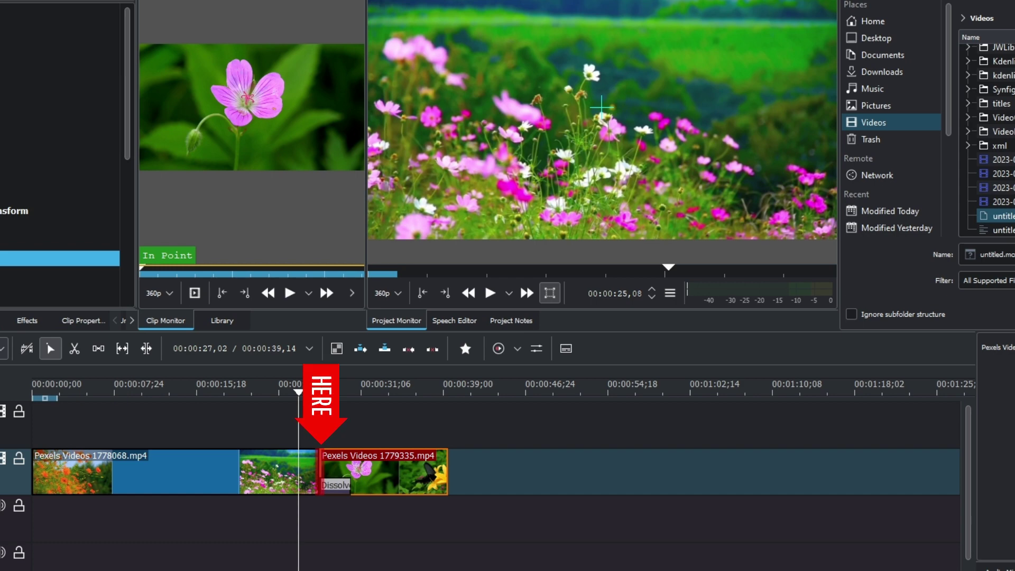
pyautogui.moveTo(317, 472); pyautogui.dragTo(319, 471)
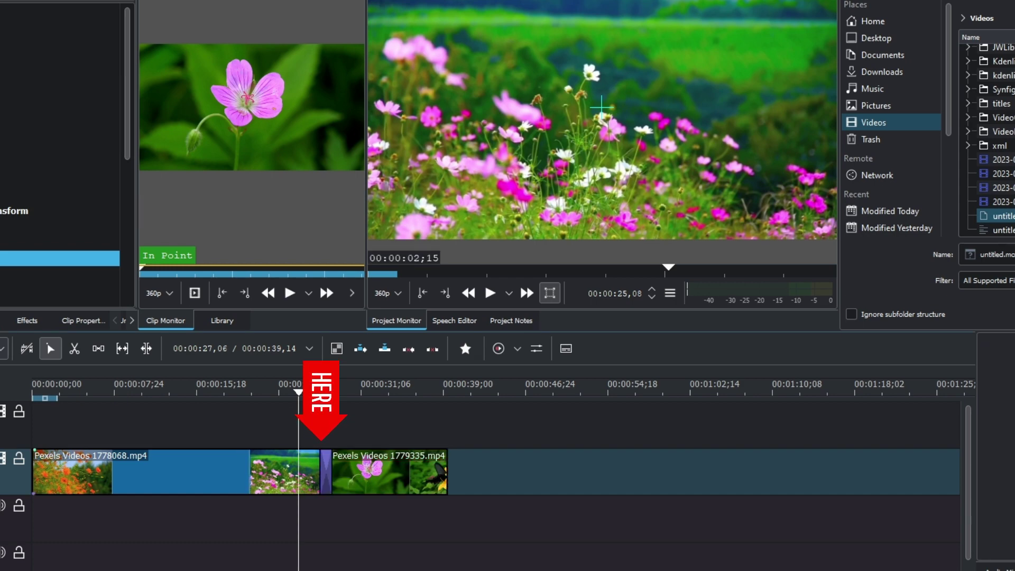
# Preview the dissolve between the two V1 clips and delete it
pyautogui.scroll(3, 325, 472)
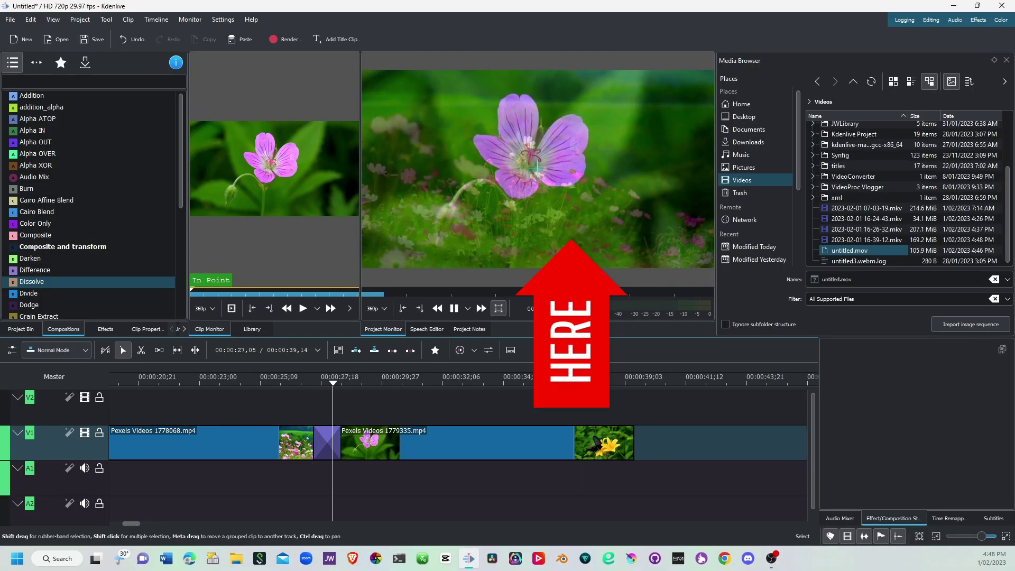
pyautogui.moveTo(331, 382); pyautogui.dragTo(328, 382)
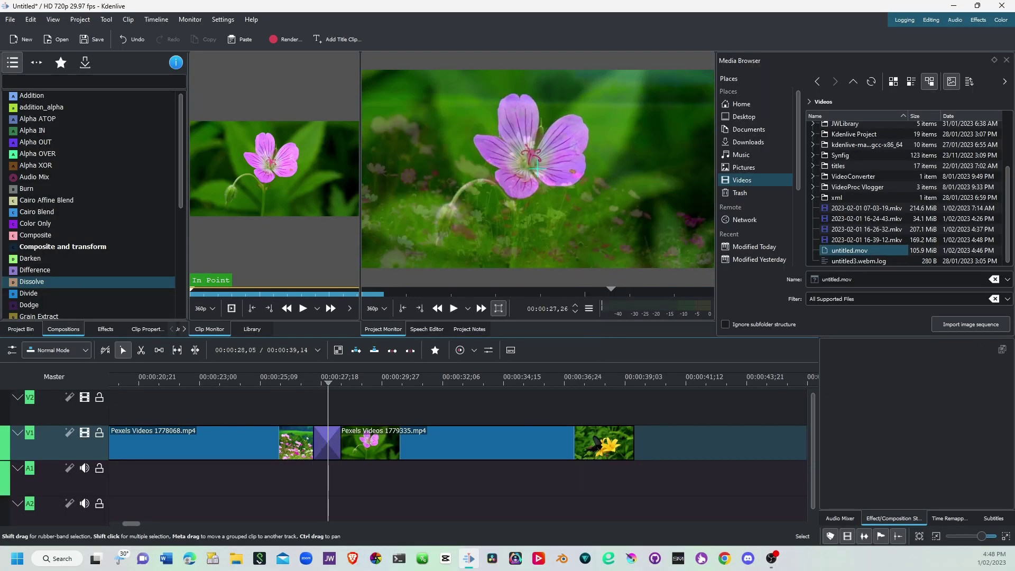
pyautogui.click(335, 444)
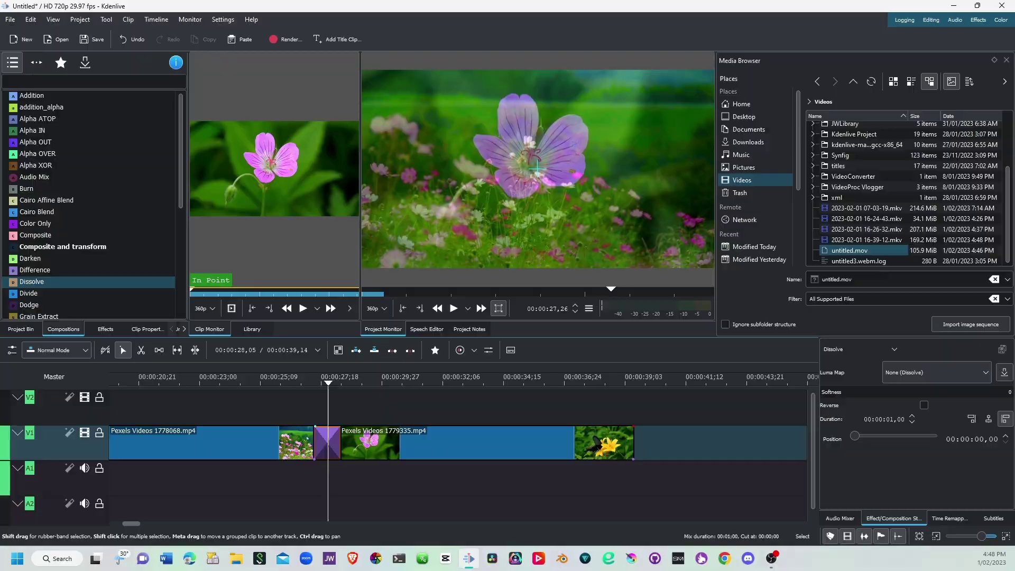
pyautogui.press('Delete')
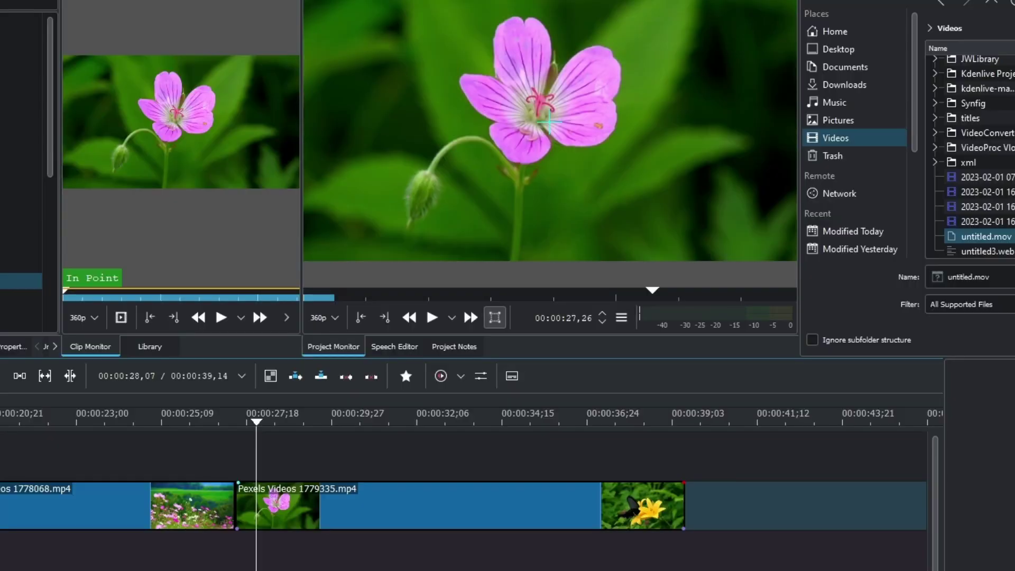
# Join Pexels Videos 1779335.mp4 to the preceding clip with Mix Clips, and play the transition from just before it
pyautogui.click(269, 508)
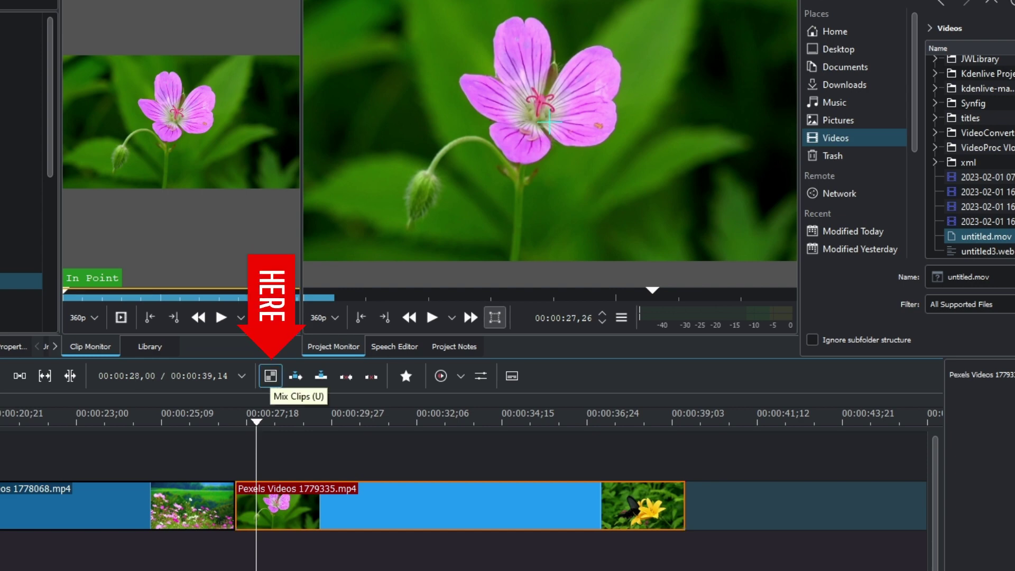
pyautogui.click(270, 376)
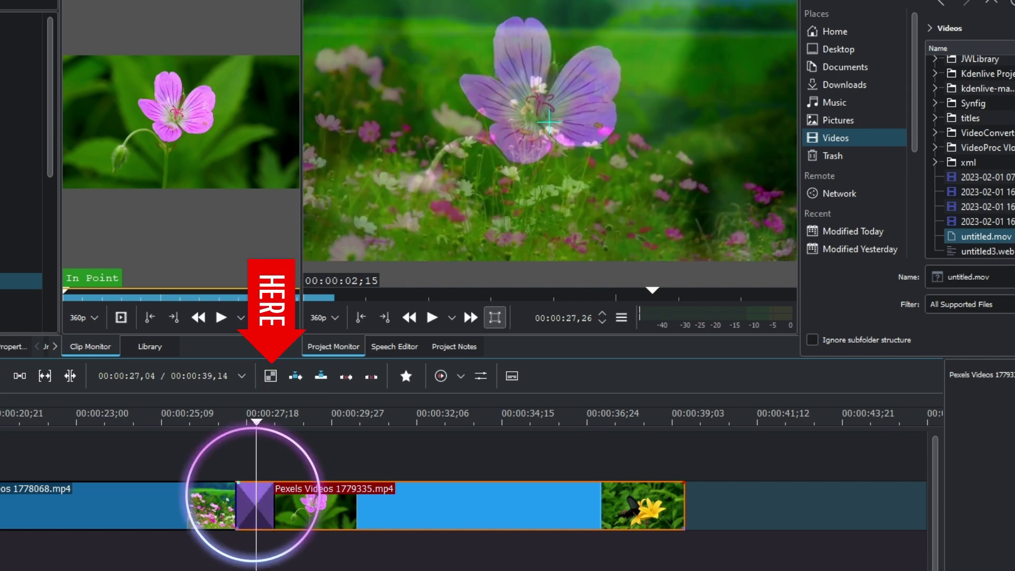
pyautogui.click(220, 417)
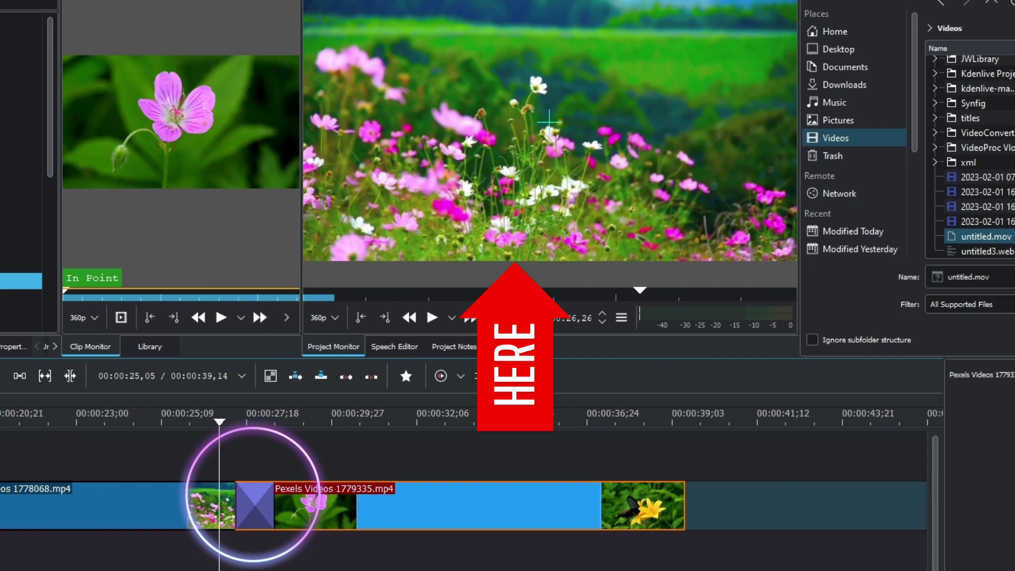
pyautogui.press('space')
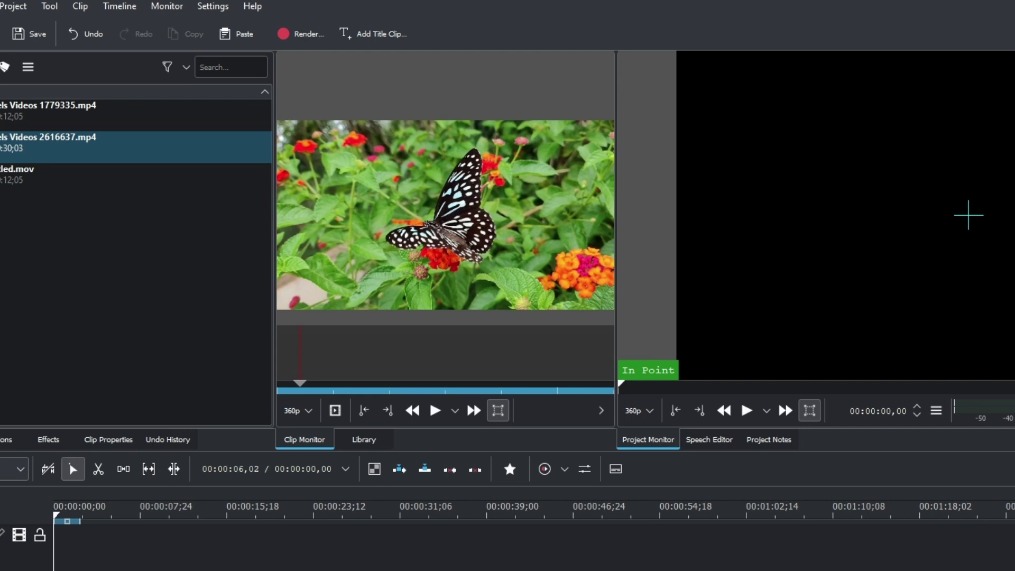
# Mark a zone of about 3.5 seconds in Pexels Videos 2616637.mp4 with in and out points, and insert it at the timeline start
pyautogui.click(436, 411)
pyautogui.click(436, 410)
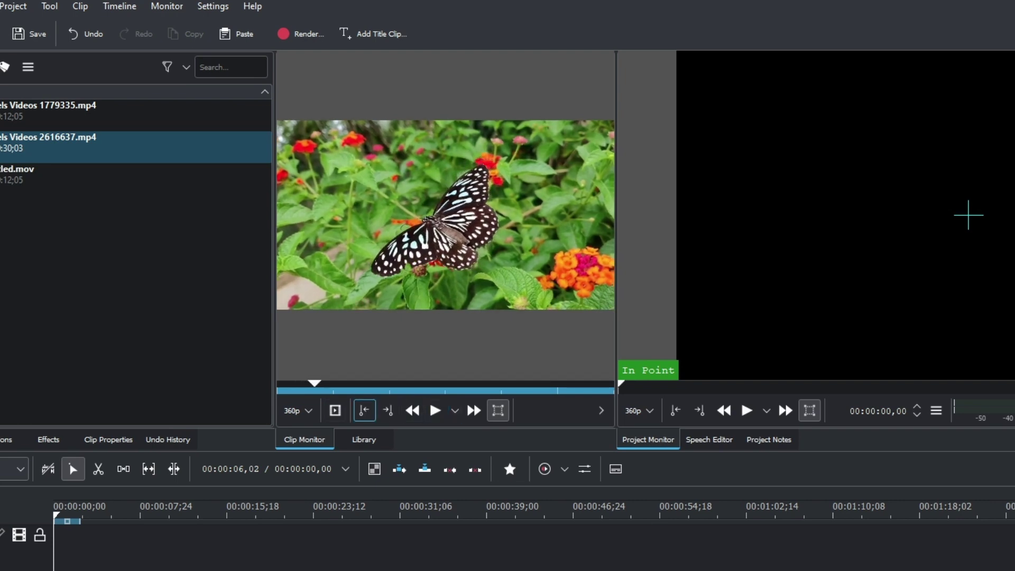
pyautogui.click(365, 410)
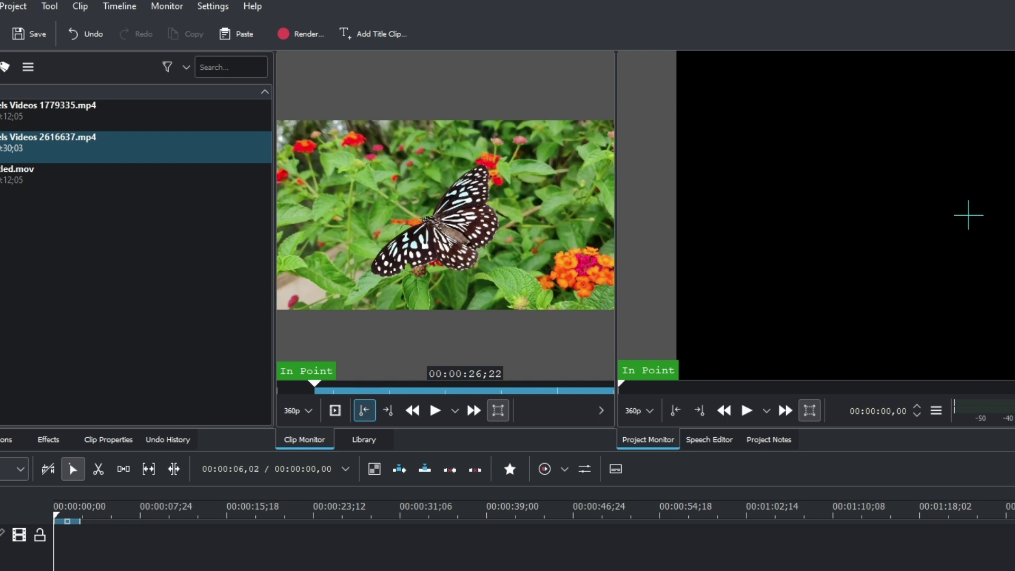
pyautogui.press('space')
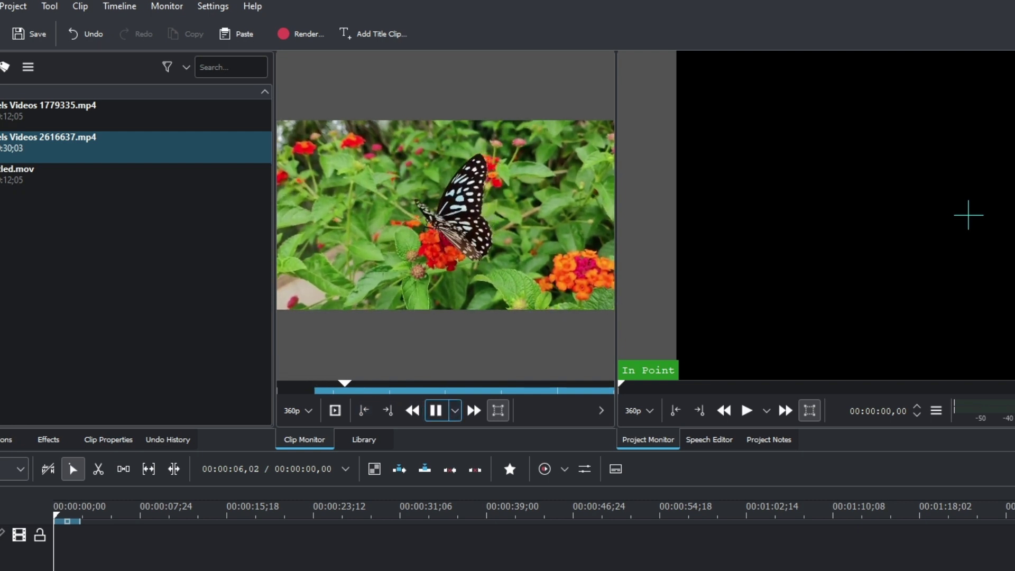
pyautogui.press('space')
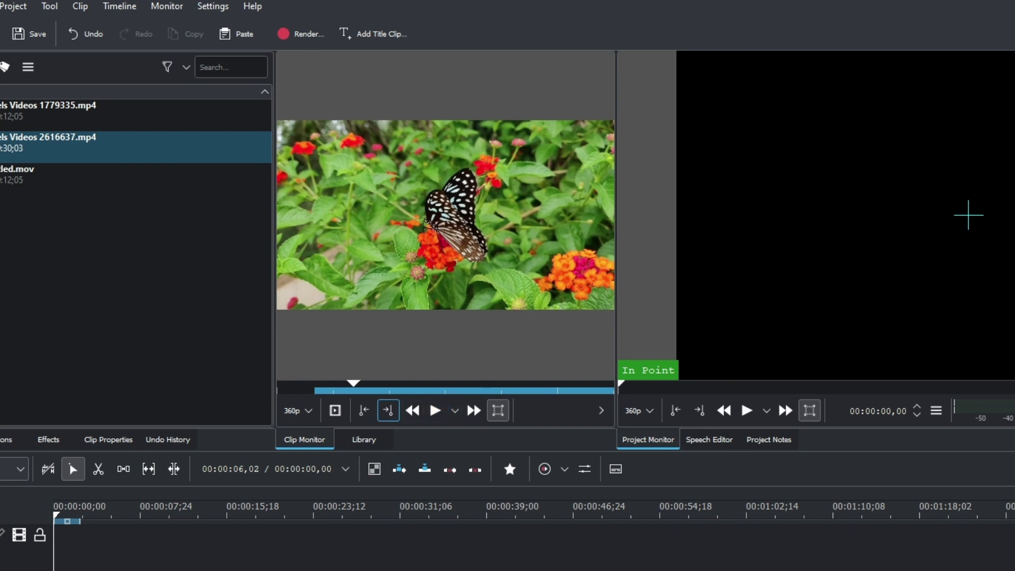
pyautogui.click(388, 410)
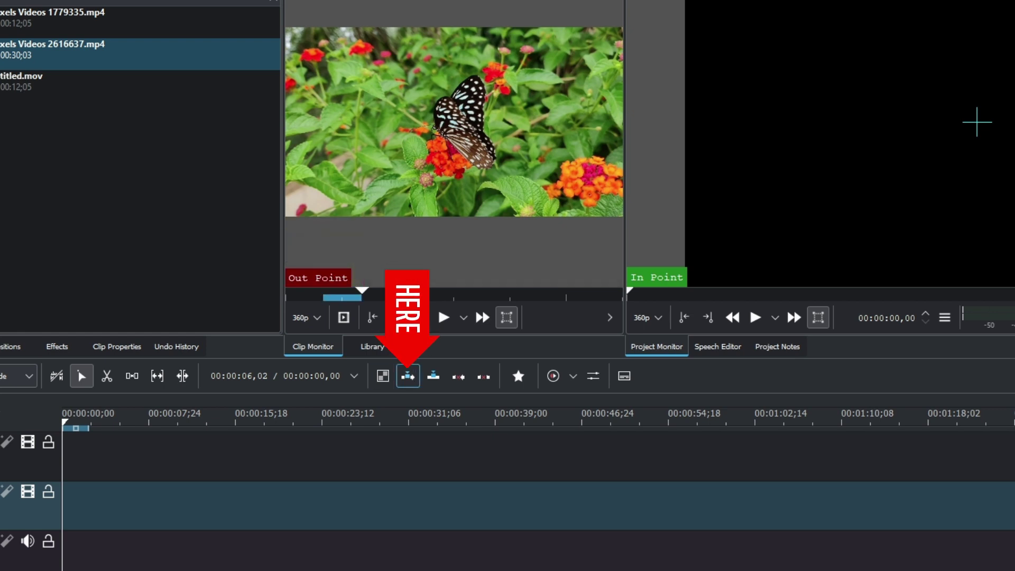
pyautogui.click(407, 376)
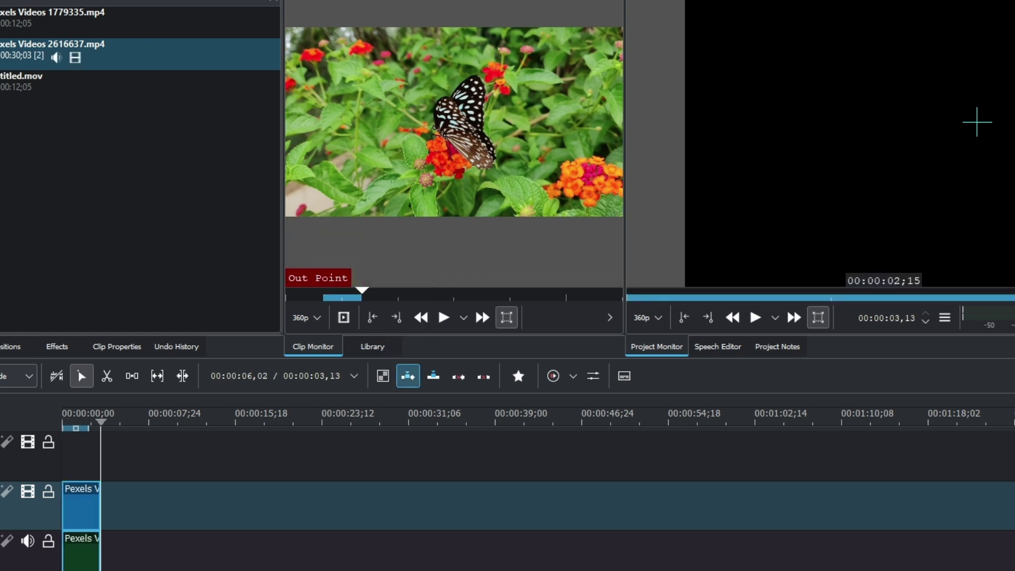
# Cycle the Project Monitor's overlay guides past the full centre cross to the nested safe-area frames
pyautogui.click(977, 121)
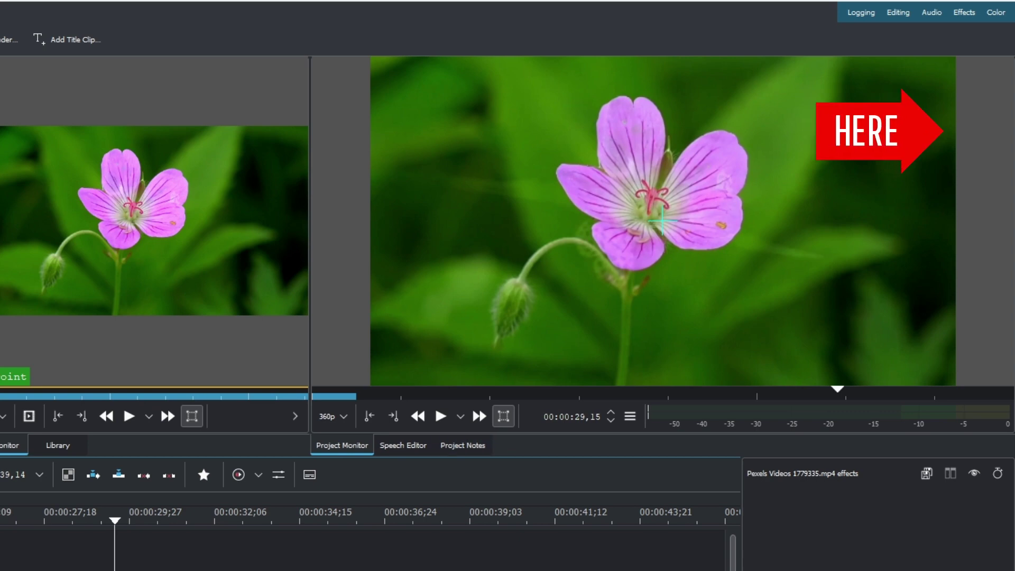
pyautogui.moveTo(997, 73)
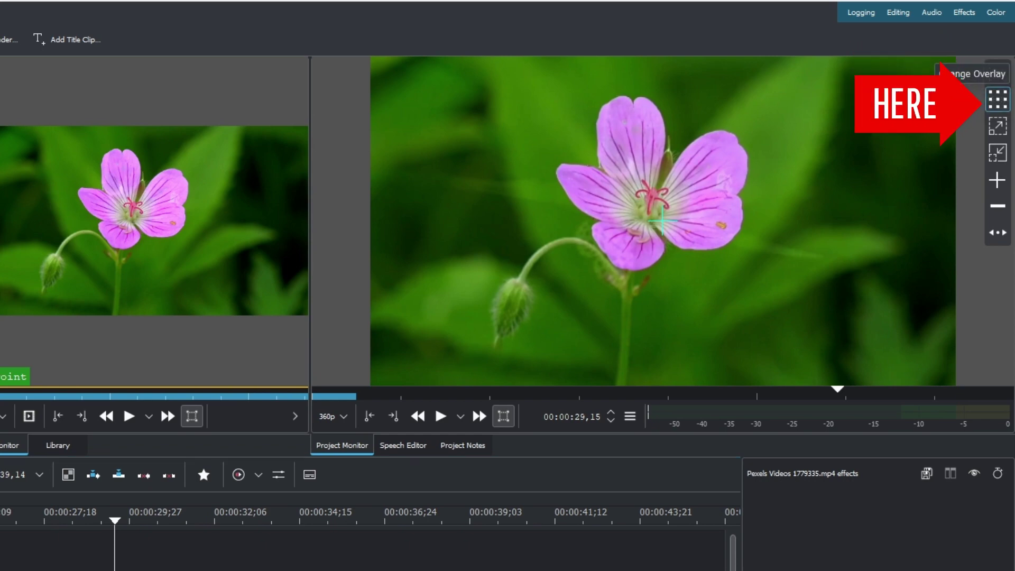
pyautogui.click(998, 99)
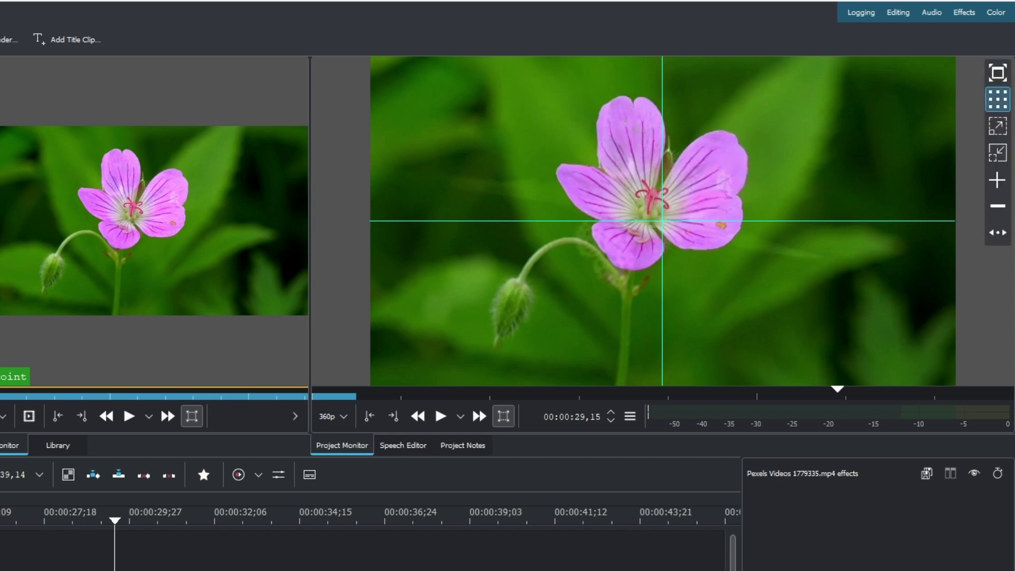
pyautogui.click(998, 99)
pyautogui.click(998, 98)
pyautogui.click(998, 99)
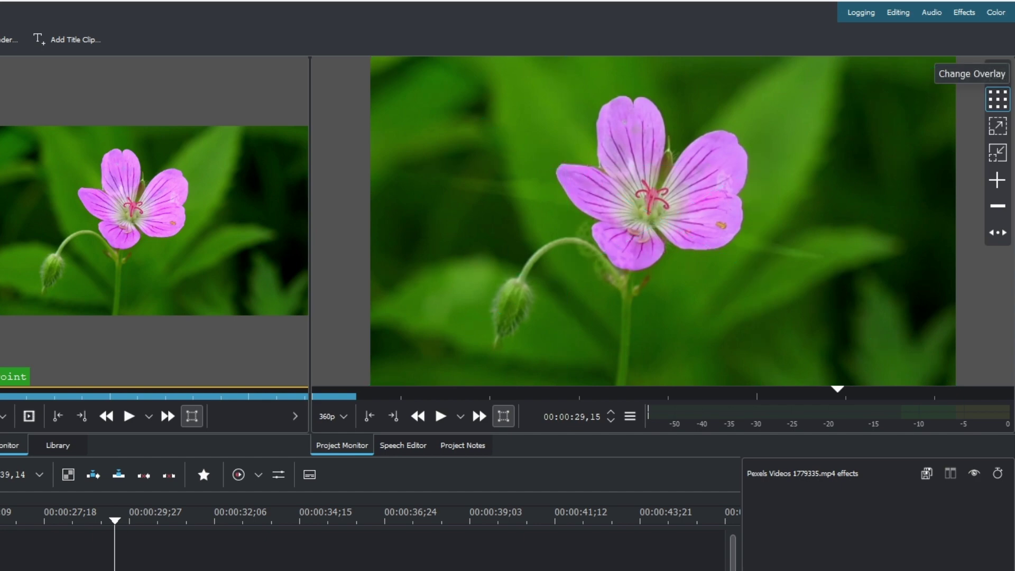
pyautogui.click(998, 98)
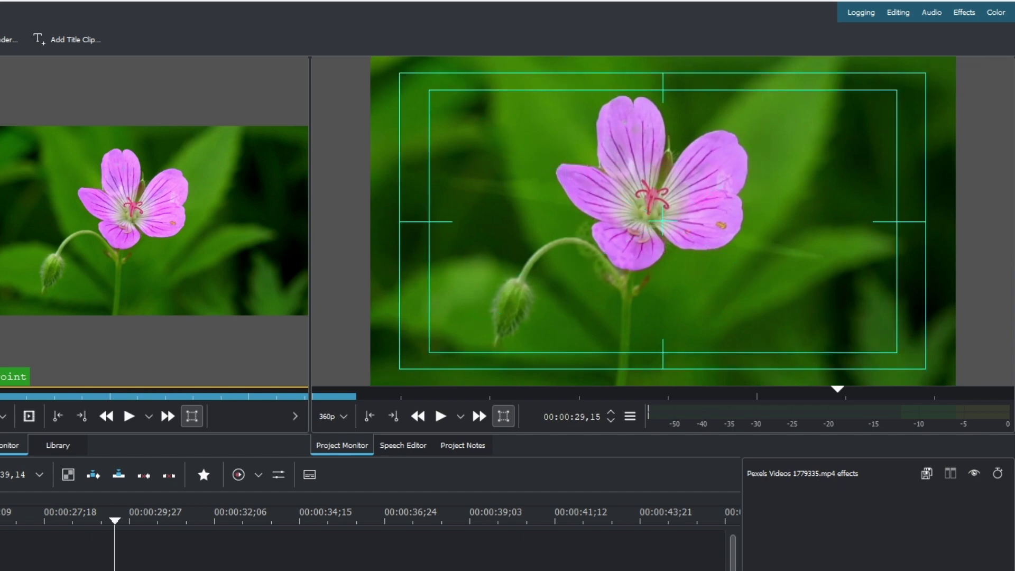